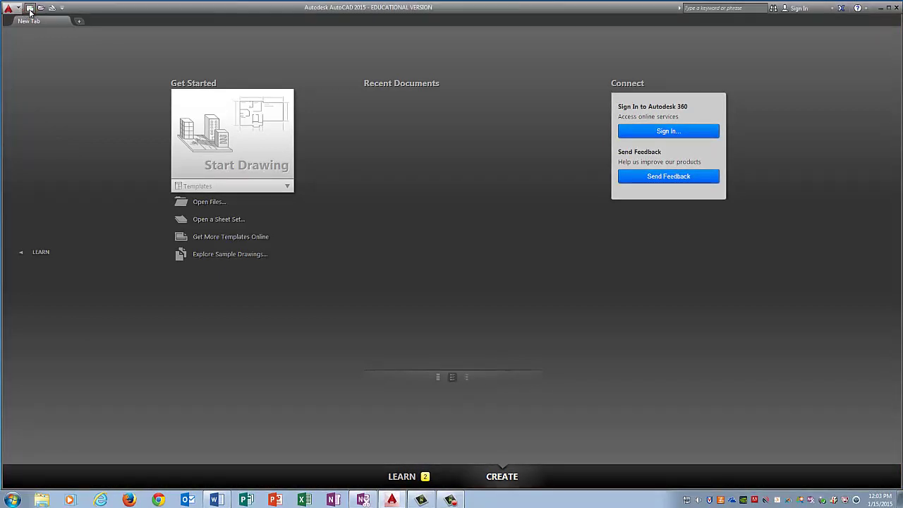
Set the STARTUP variable to 1 and start a new drawing from scratch using Metric settings
click(217, 155)
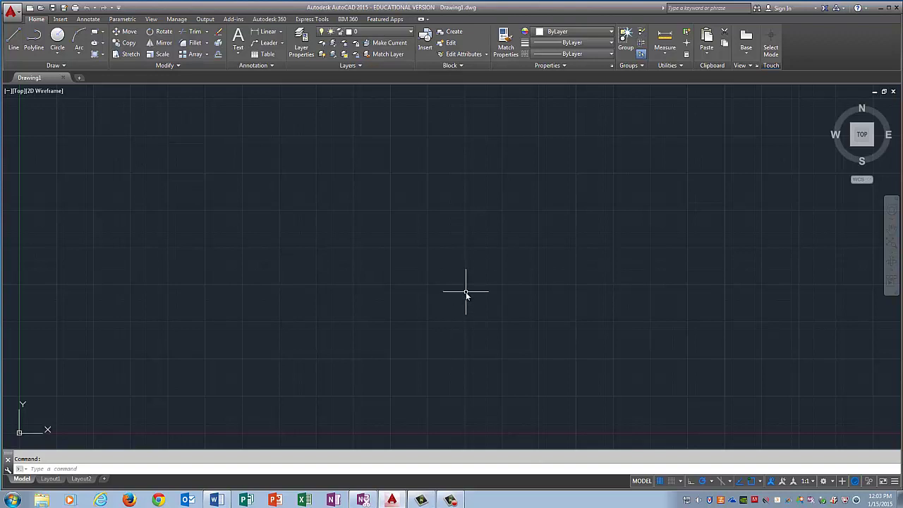
text(sta)
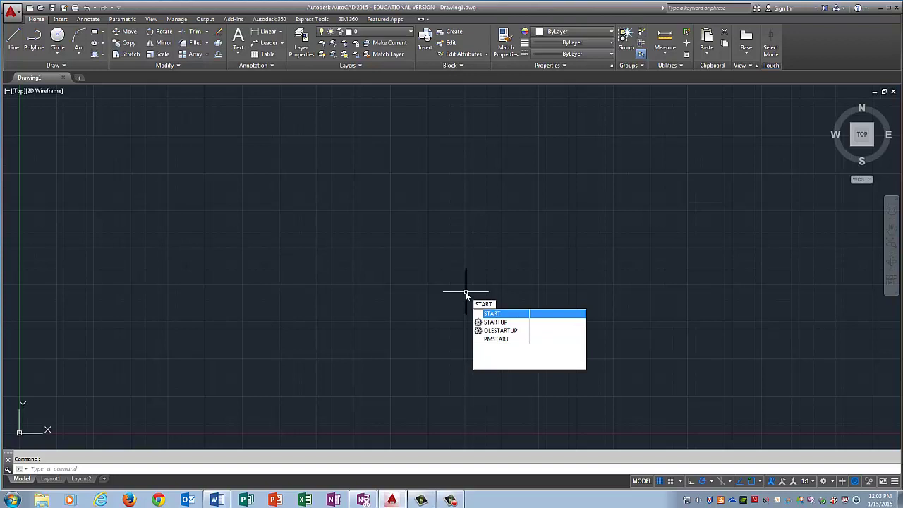
text(t)
key(Return)
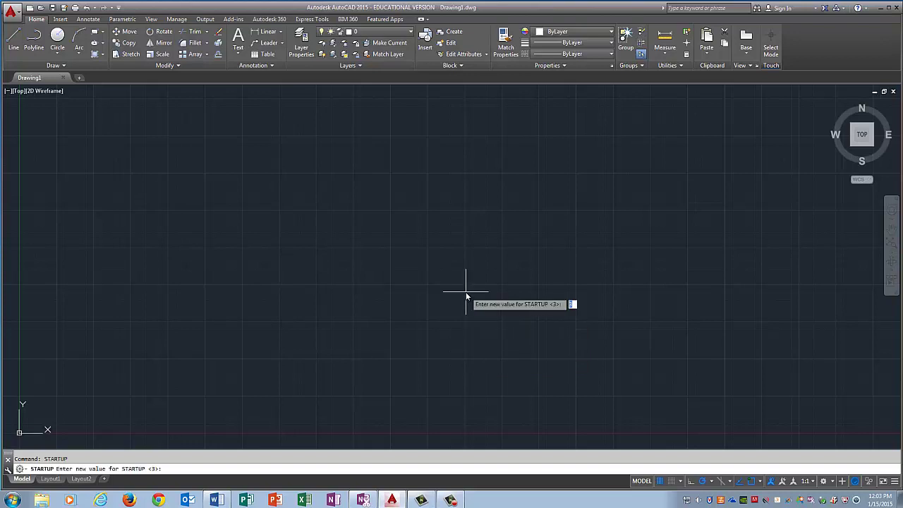
text(1)
key(Return)
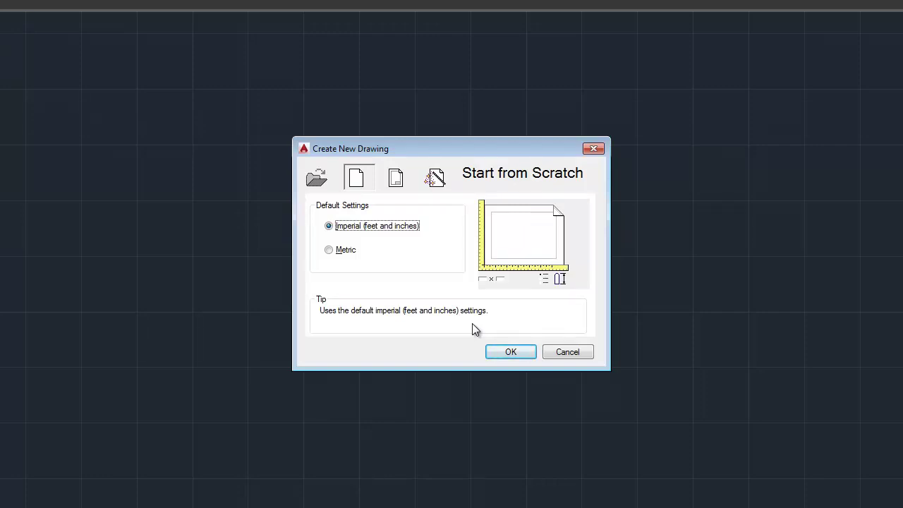
click(347, 251)
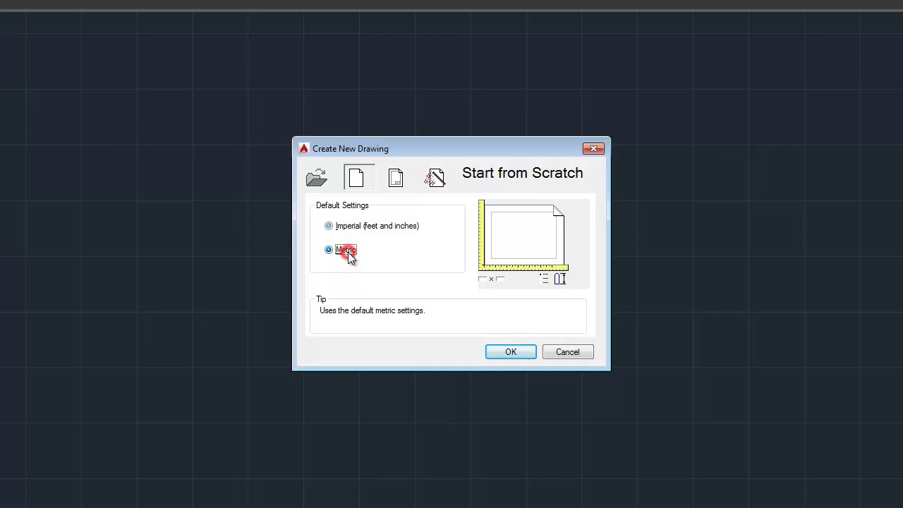
click(511, 352)
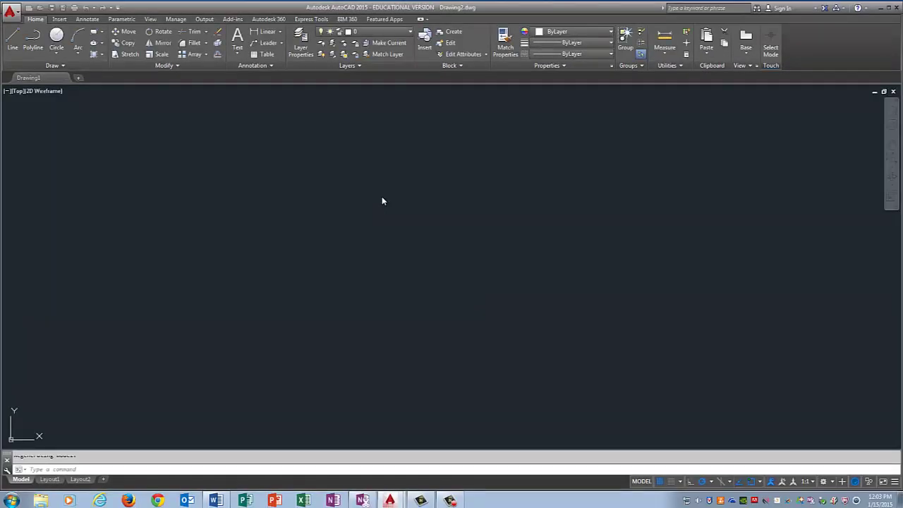
Close the original Drawing1 so only Drawing2 remains
click(63, 78)
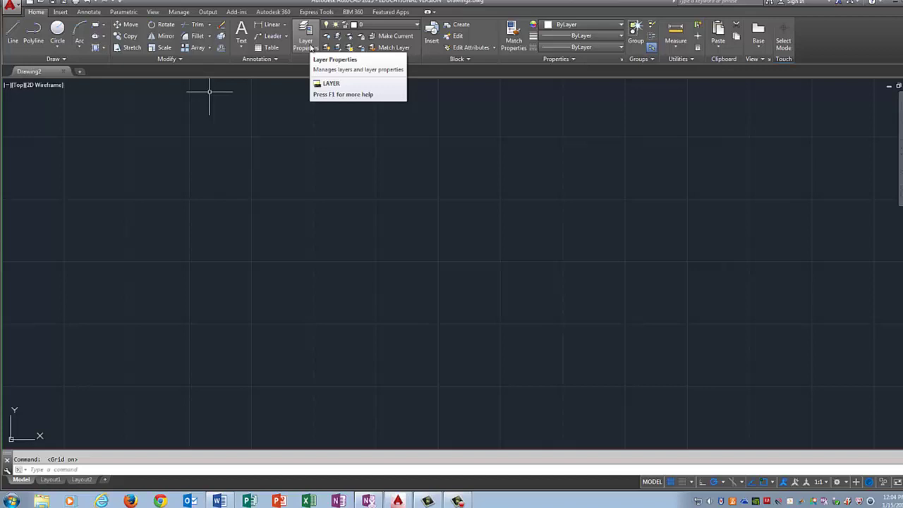
In an enlarged Layer Properties Manager, add a Construction layer coloured yellow
click(302, 47)
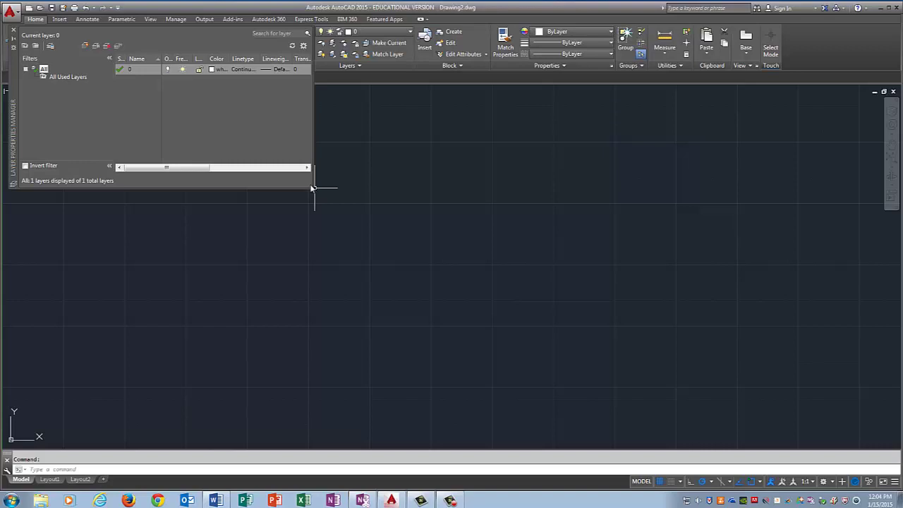
drag(314, 188, 740, 316)
drag(367, 58, 391, 59)
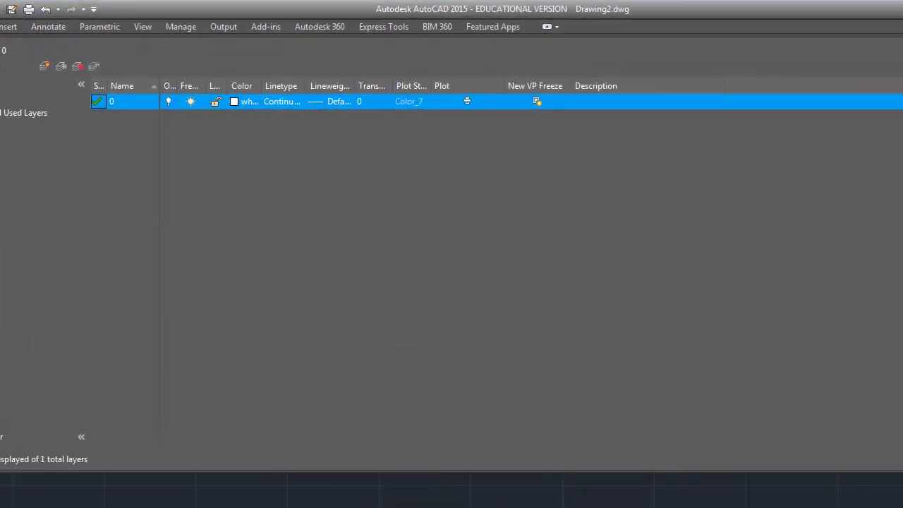
click(45, 66)
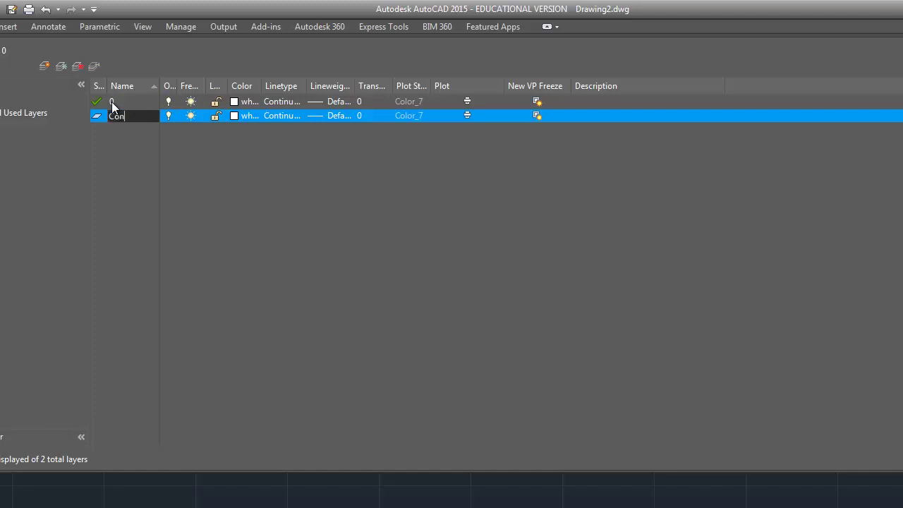
text(Construction)
click(235, 115)
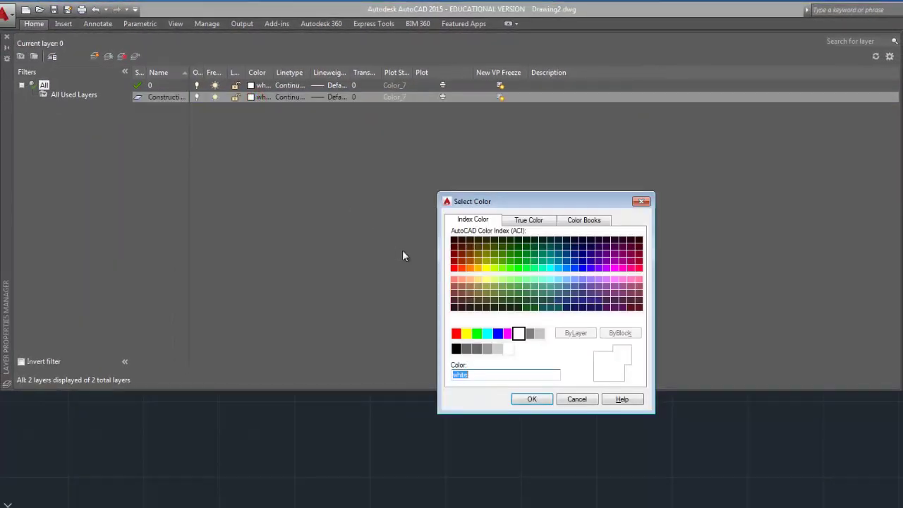
click(467, 333)
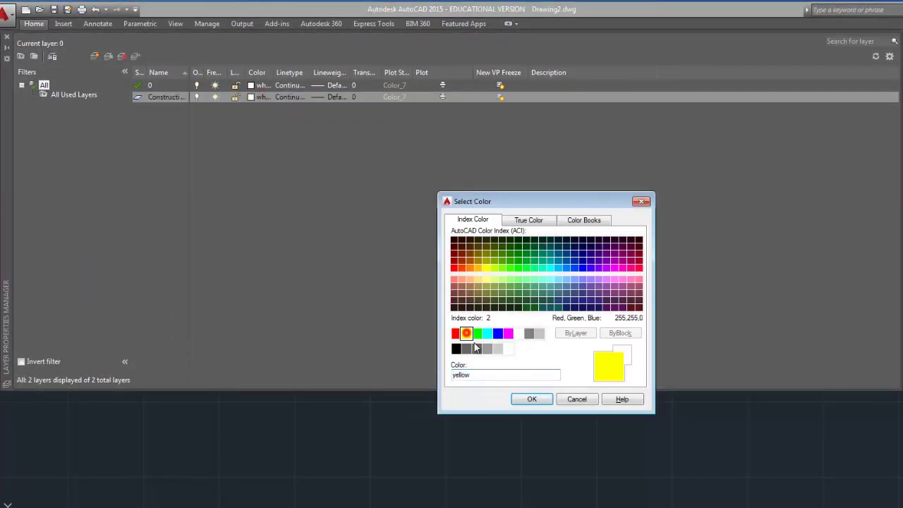
click(529, 399)
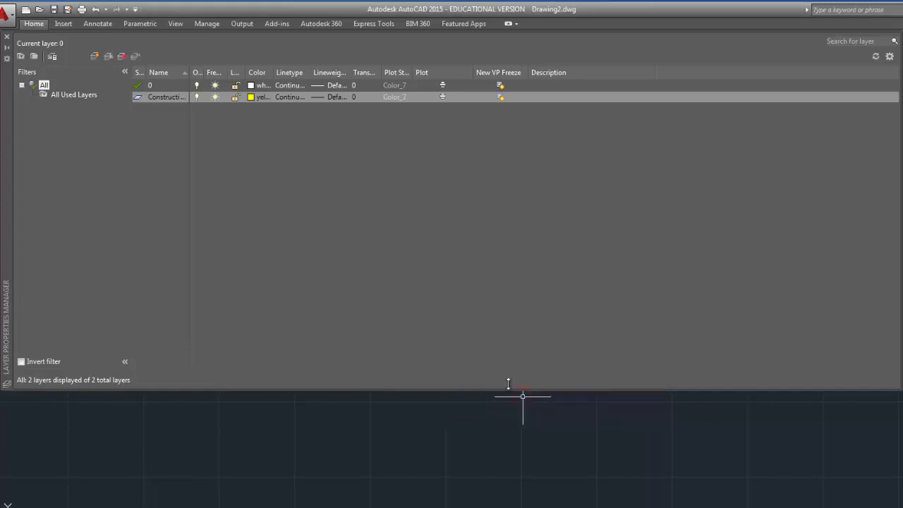
Add an Object layer coloured cyan
click(97, 59)
text(Obje)
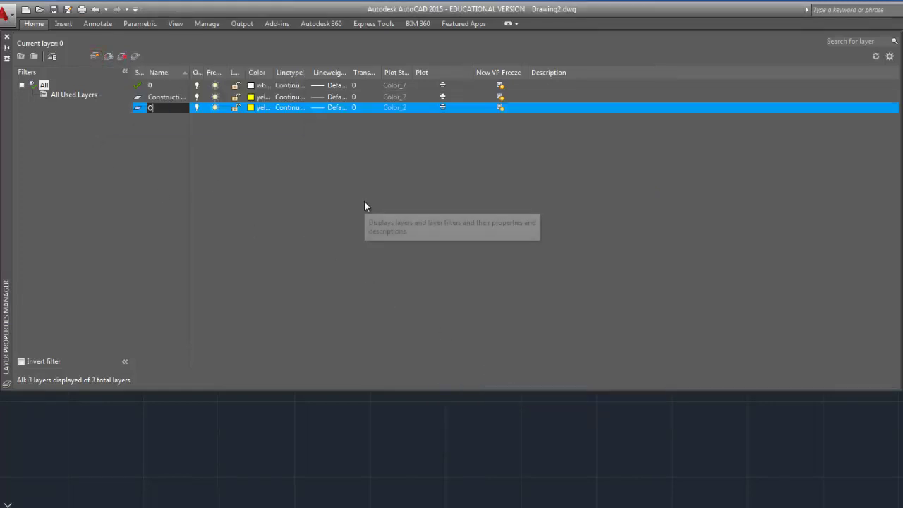
text(ct)
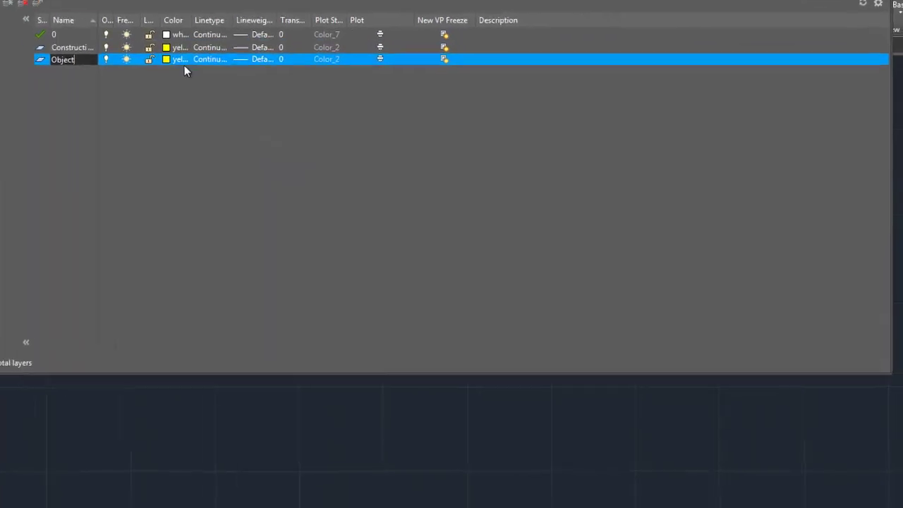
click(251, 107)
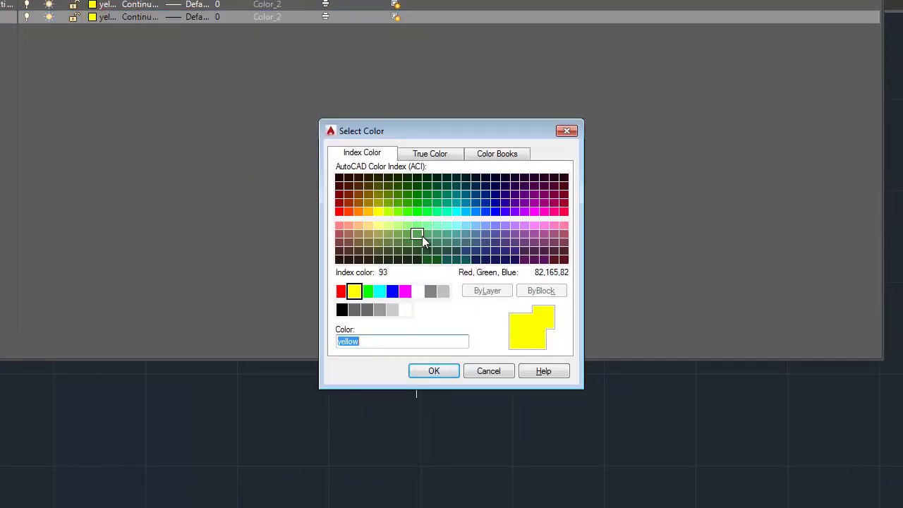
click(380, 291)
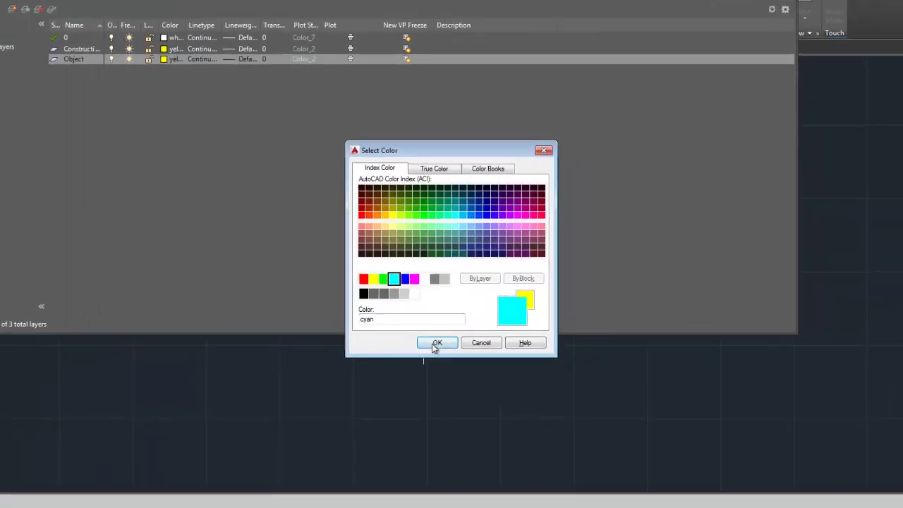
click(435, 367)
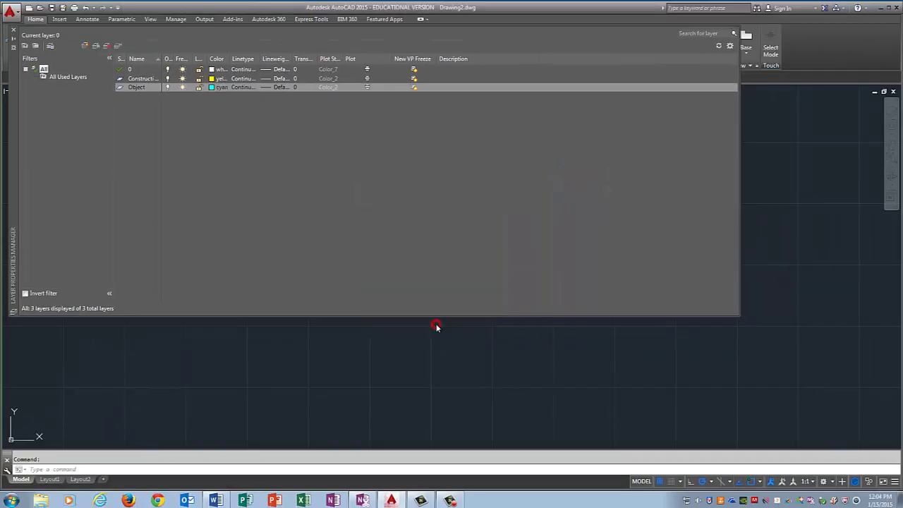
Add a Hidden layer coloured red
click(85, 45)
text(Hidden)
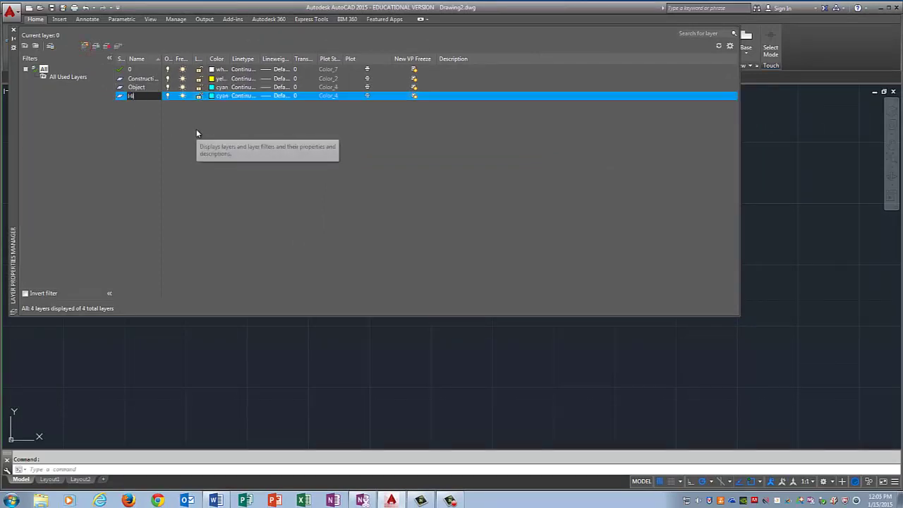
click(221, 95)
click(378, 271)
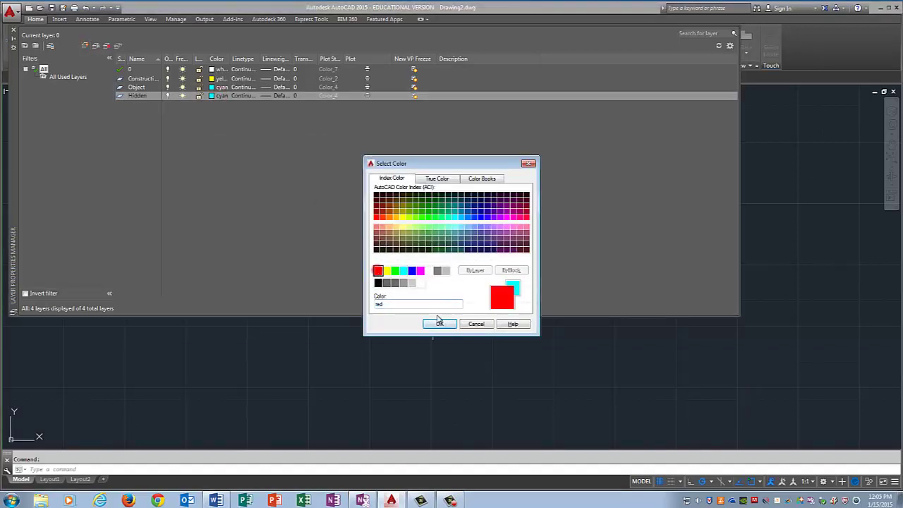
click(439, 323)
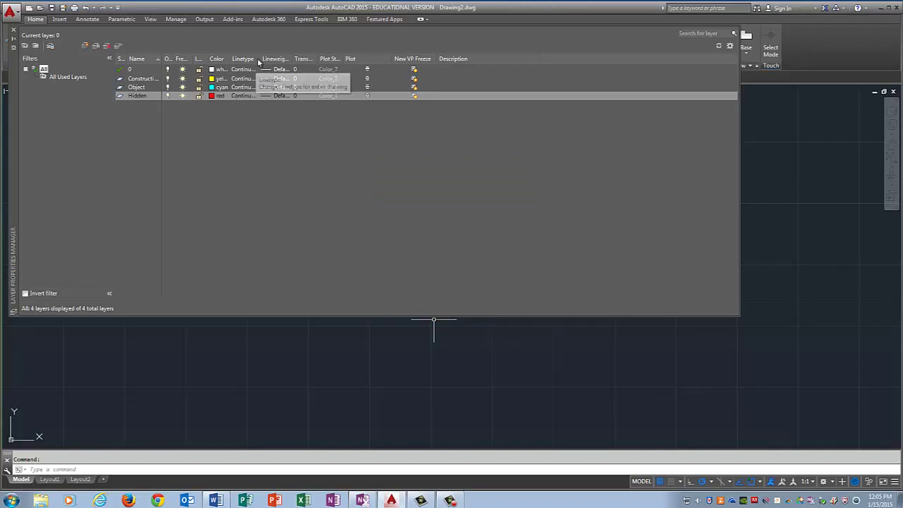
Load the HIDDEN2 linetype and assign it to the Hidden layer
drag(260, 59, 273, 60)
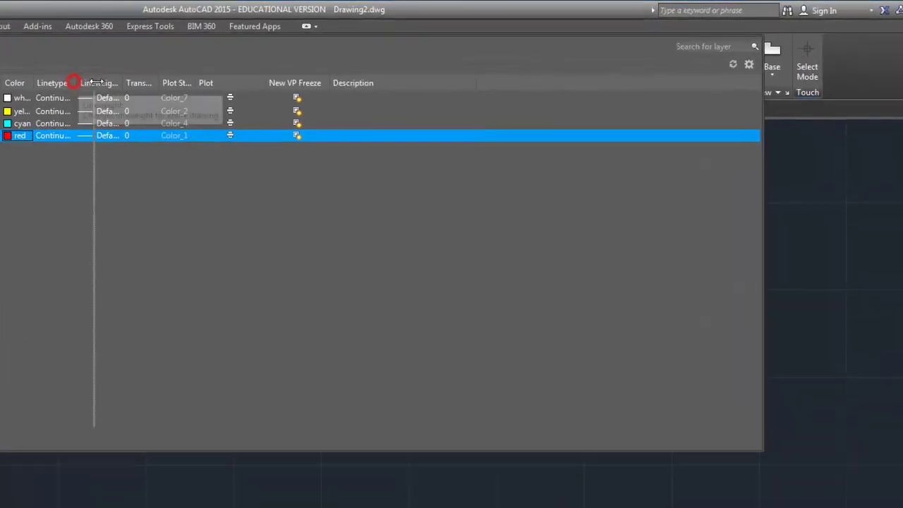
drag(94, 83, 104, 84)
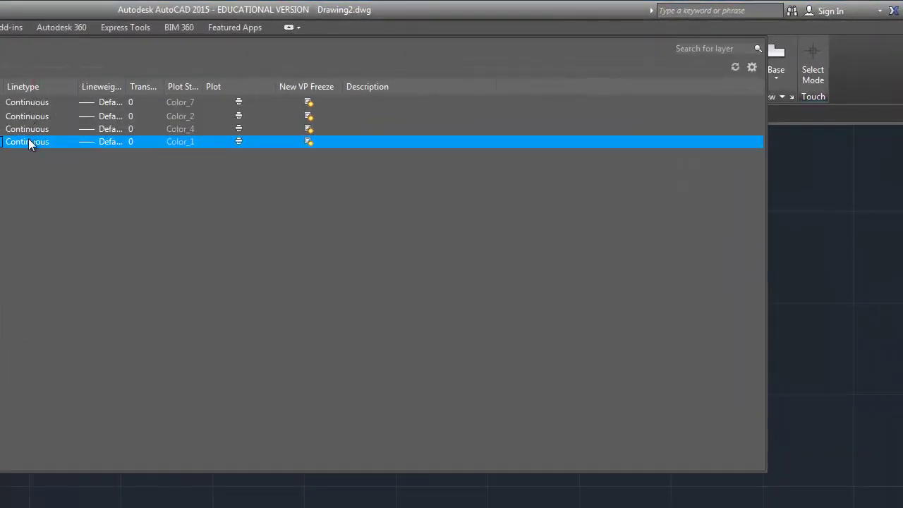
click(28, 143)
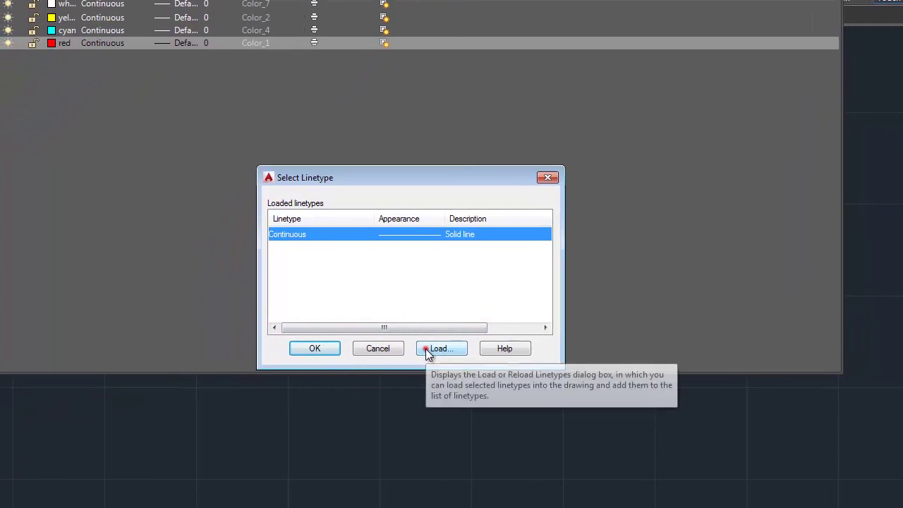
click(384, 413)
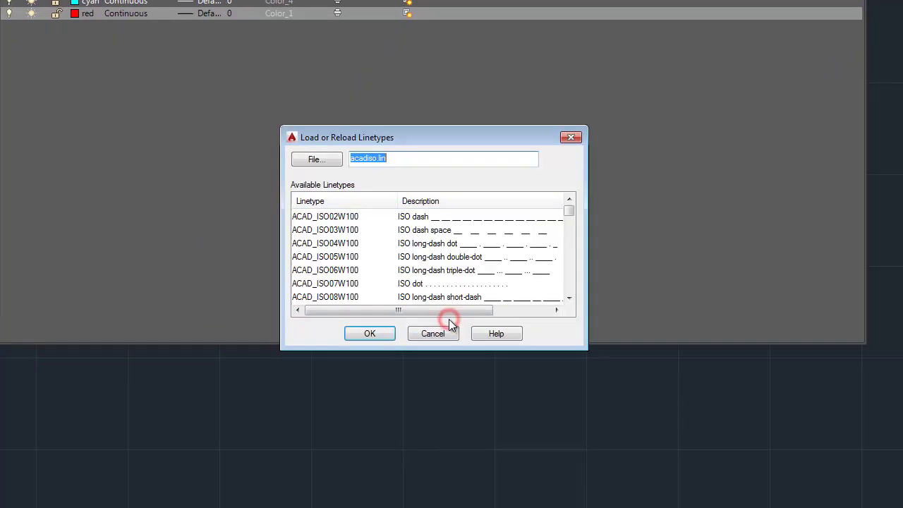
scroll(571, 233, down, 6)
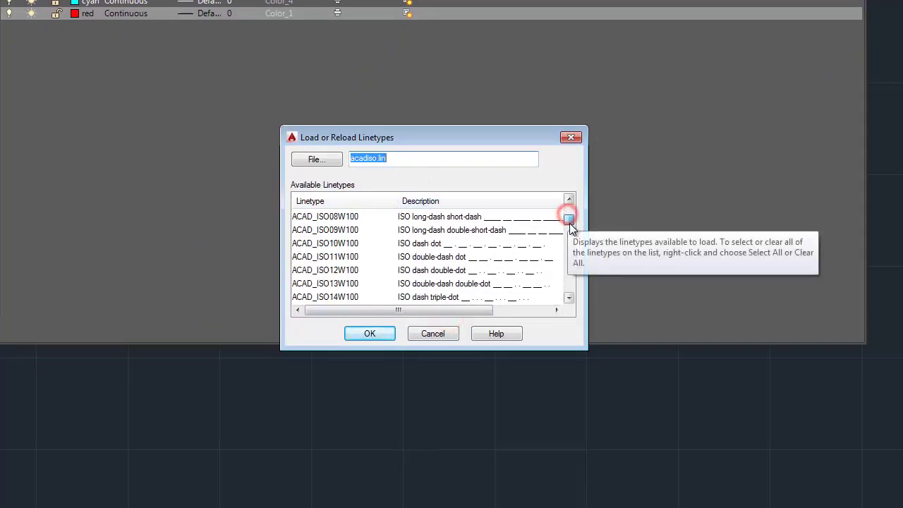
scroll(572, 243, down, 5)
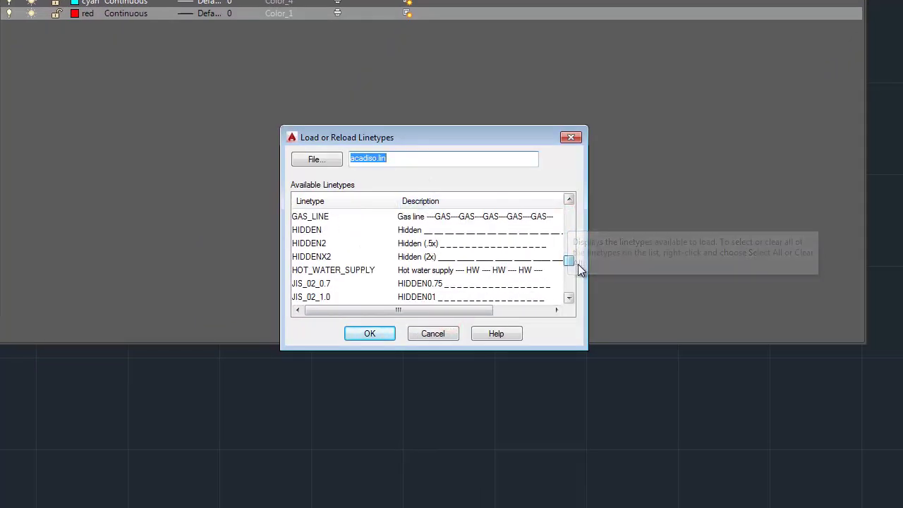
click(319, 244)
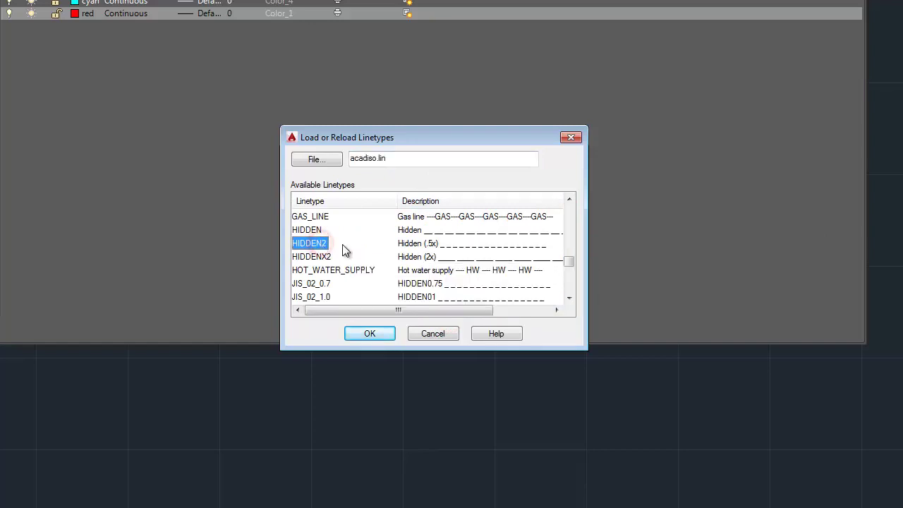
click(378, 337)
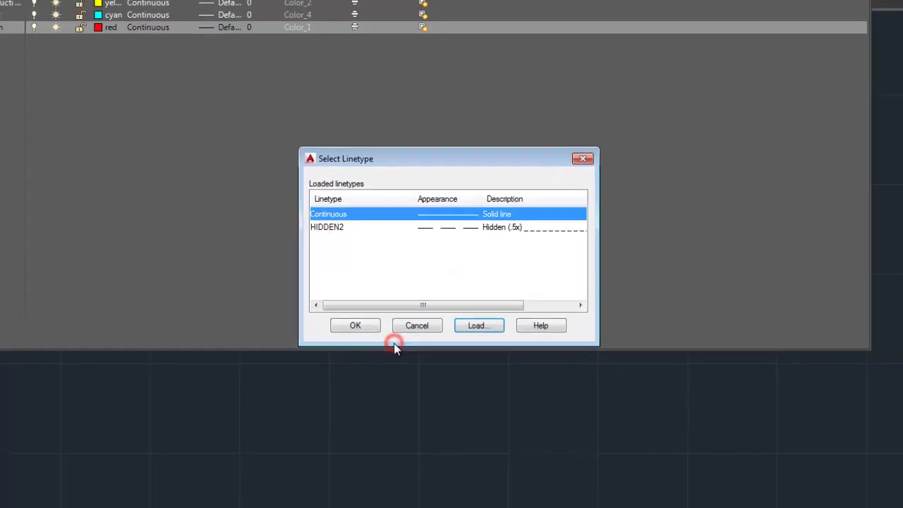
click(327, 216)
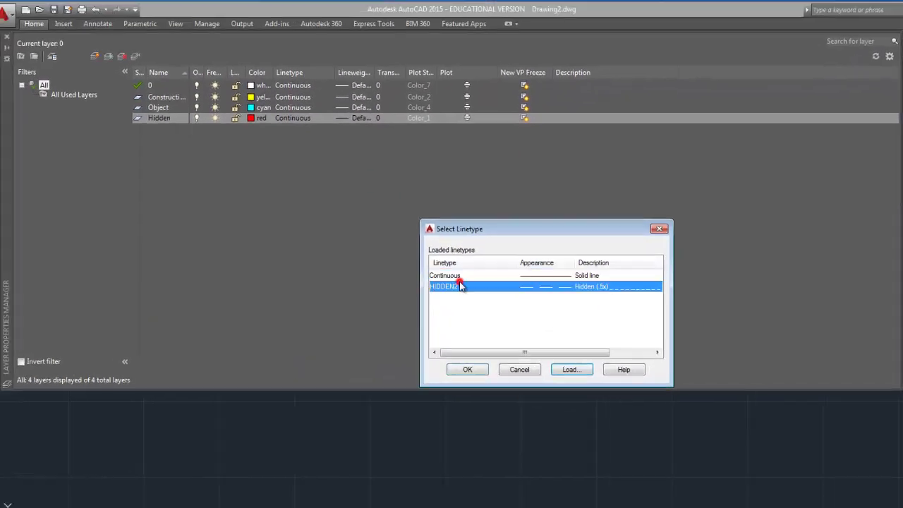
click(467, 370)
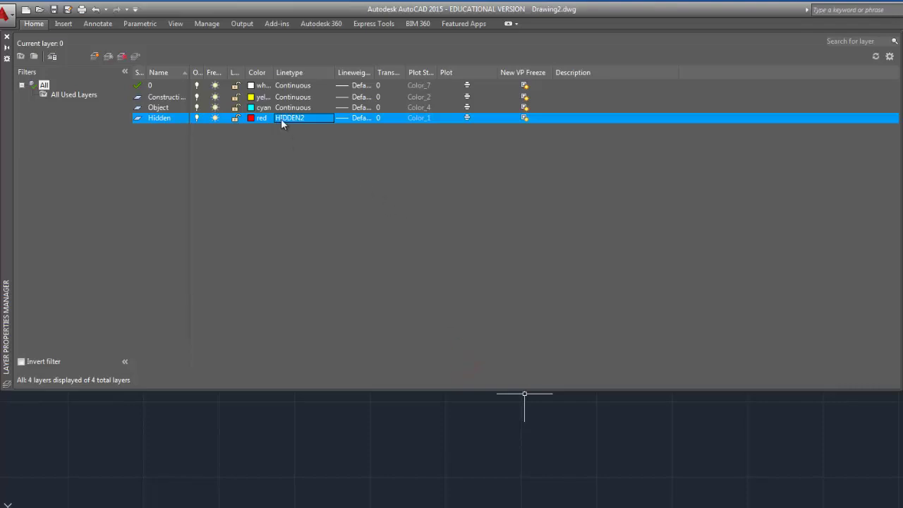
Add a Center layer coloured green
click(95, 56)
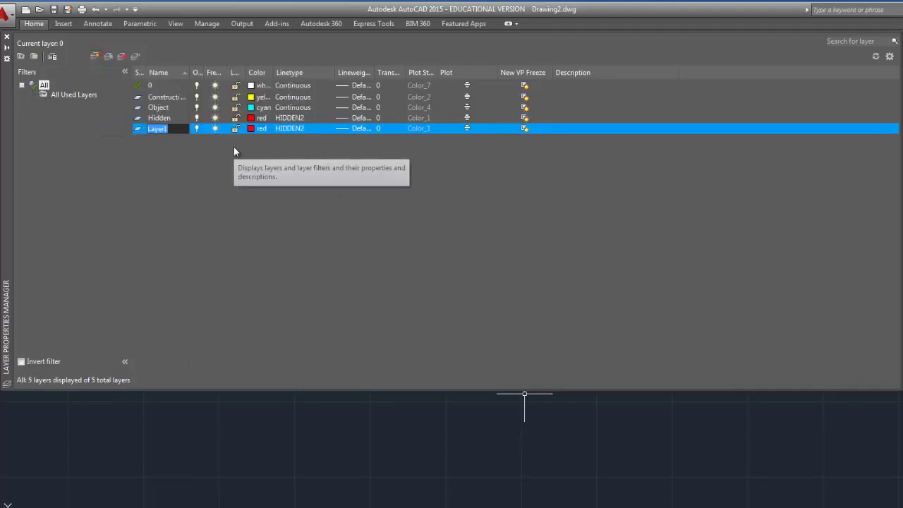
text(Center)
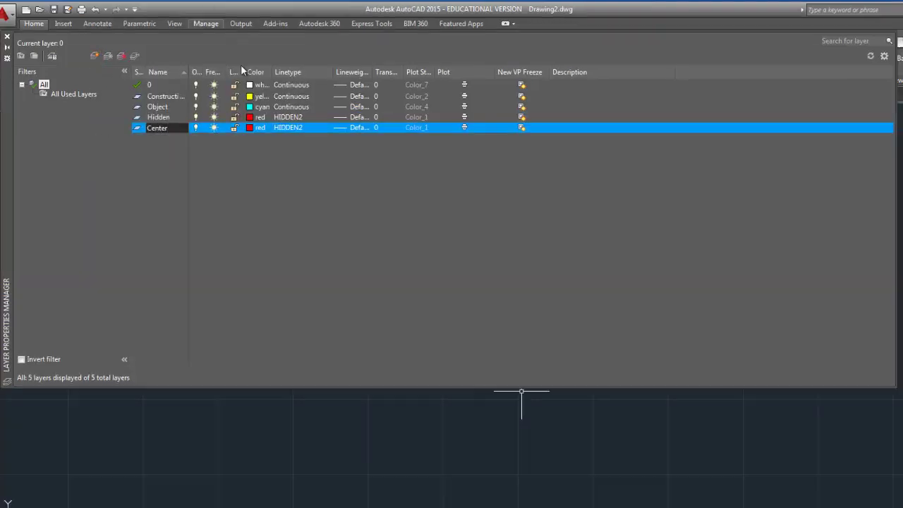
click(253, 129)
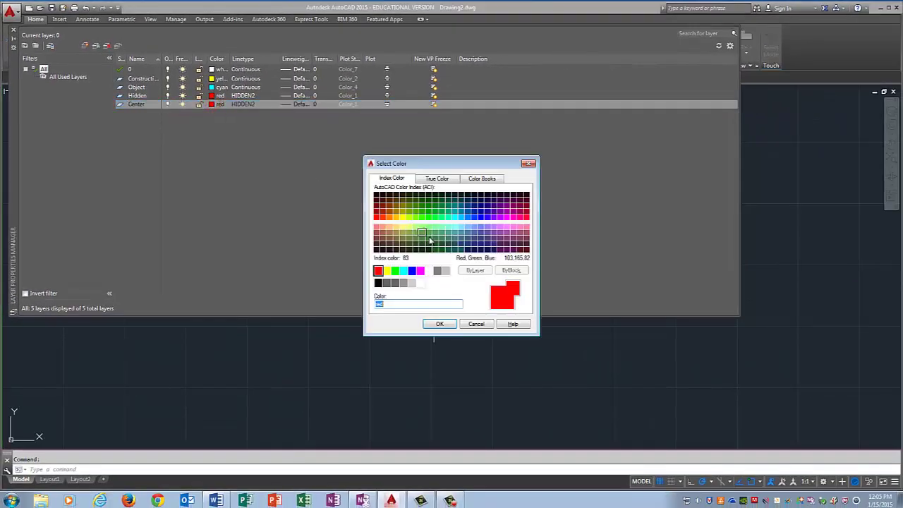
click(394, 271)
click(441, 324)
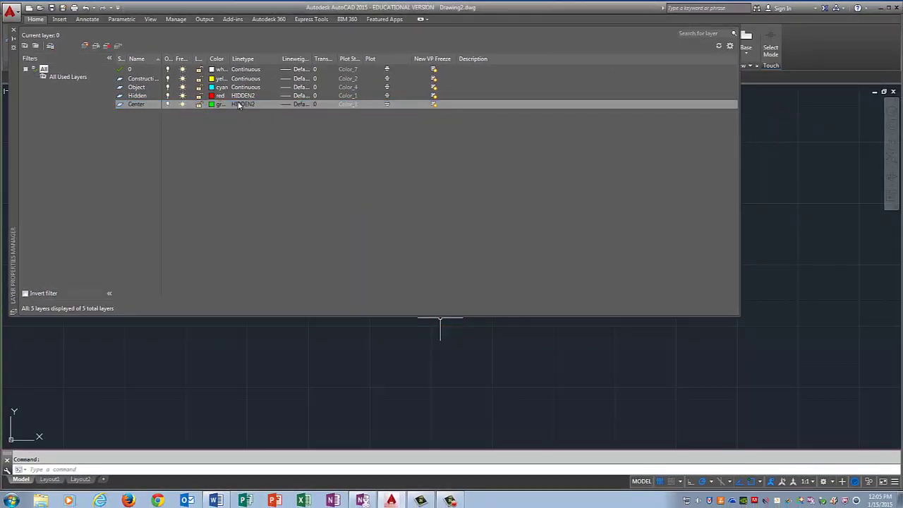
Load the CENTER2 linetype and assign it to the Center layer
click(239, 104)
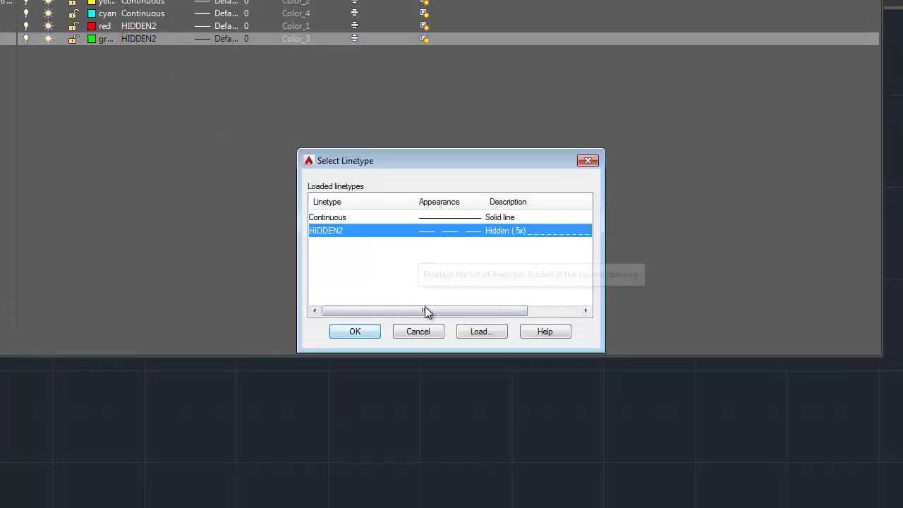
click(473, 332)
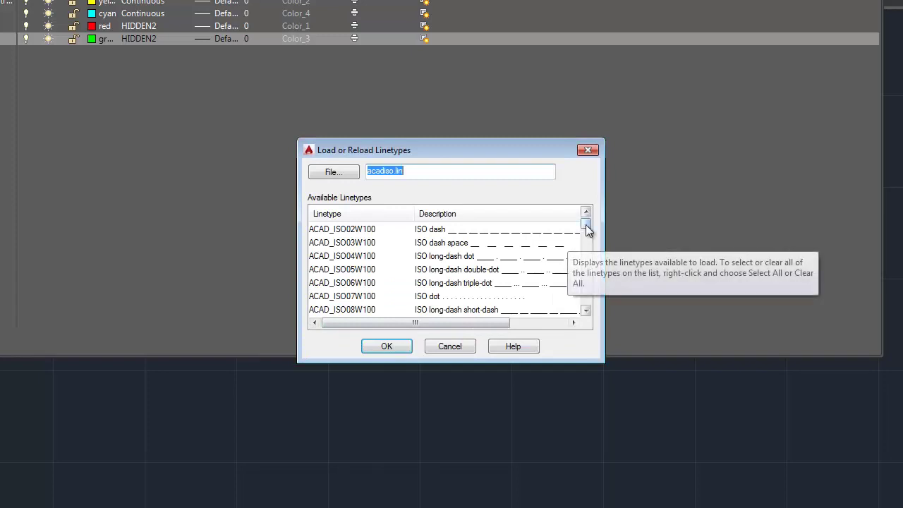
drag(586, 224, 589, 249)
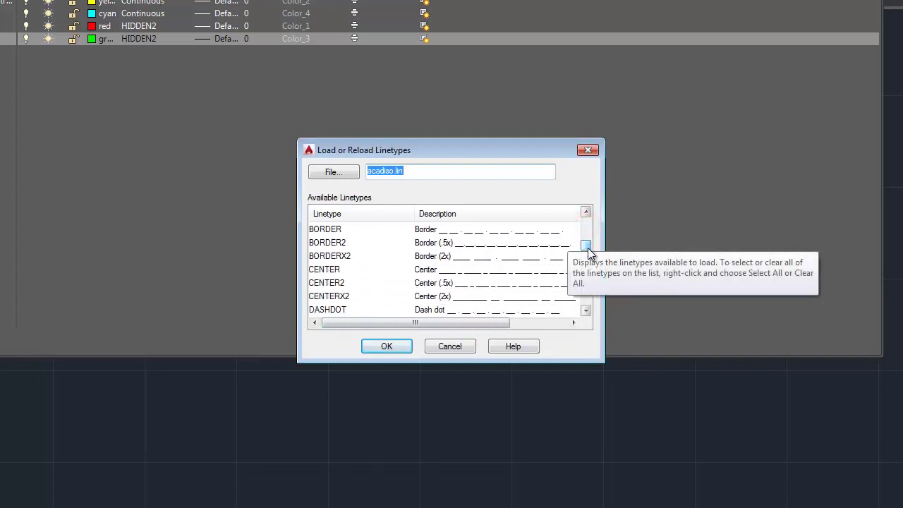
click(327, 282)
click(387, 347)
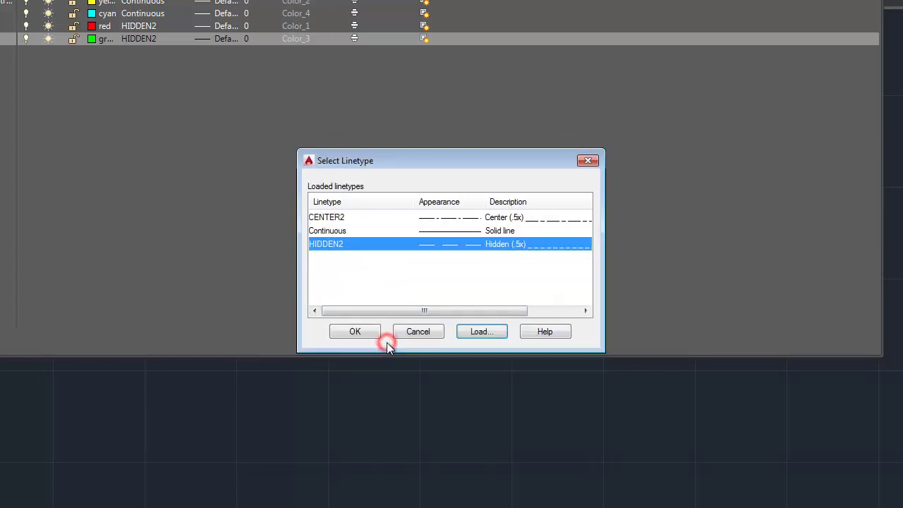
click(349, 217)
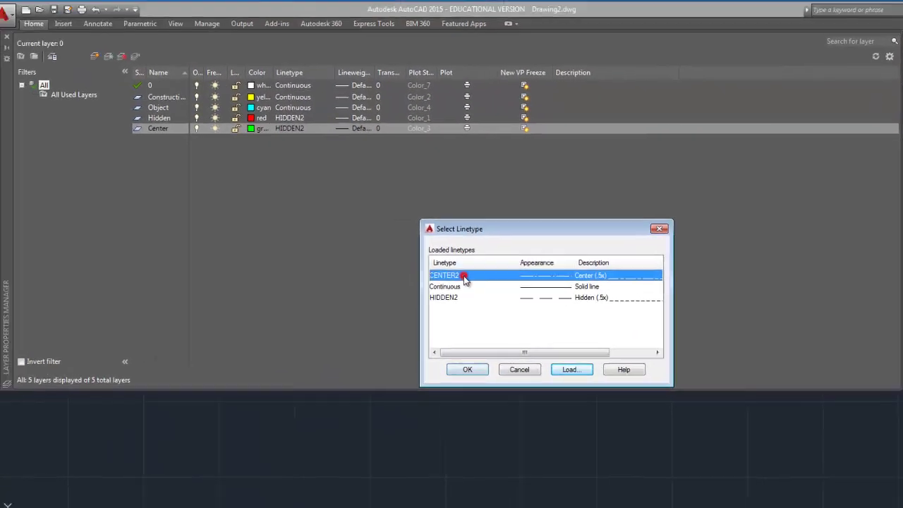
click(467, 368)
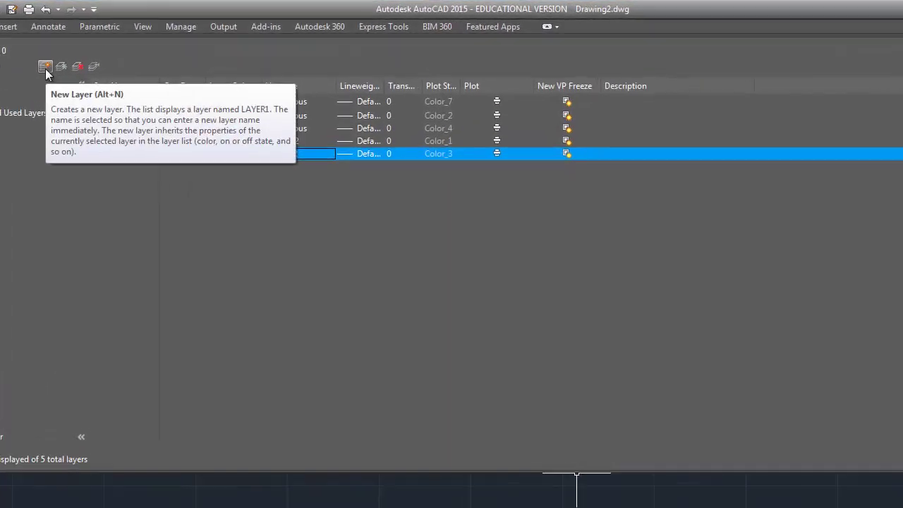
Add a Dims layer coloured magenta with the Continuous linetype
click(45, 68)
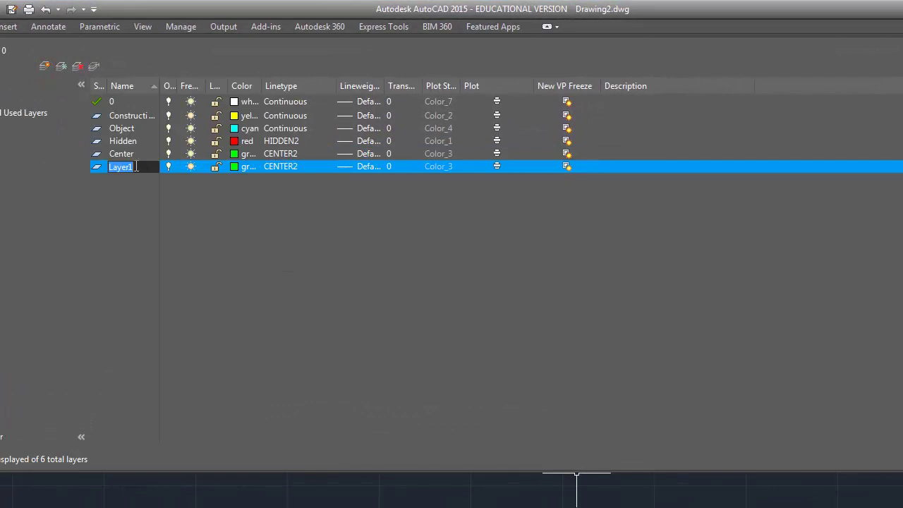
text(Dims)
click(236, 167)
click(236, 169)
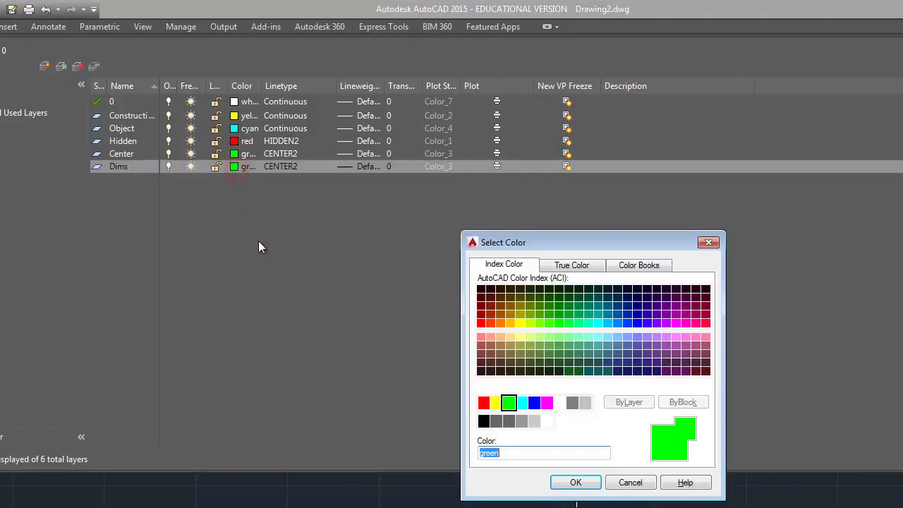
click(547, 403)
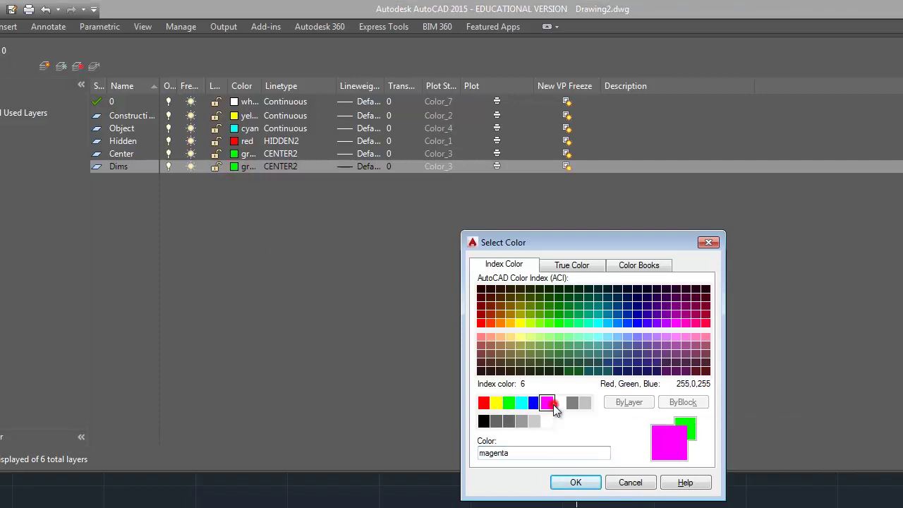
click(576, 482)
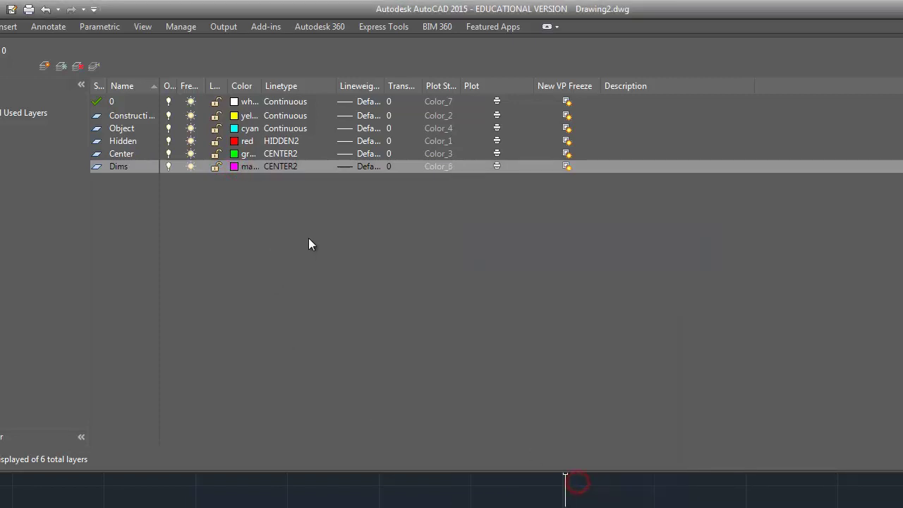
click(280, 167)
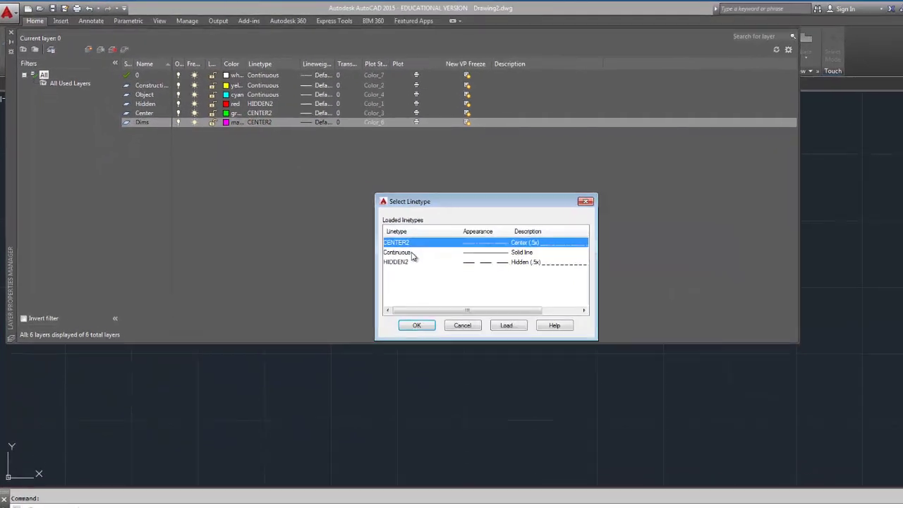
click(384, 232)
click(389, 301)
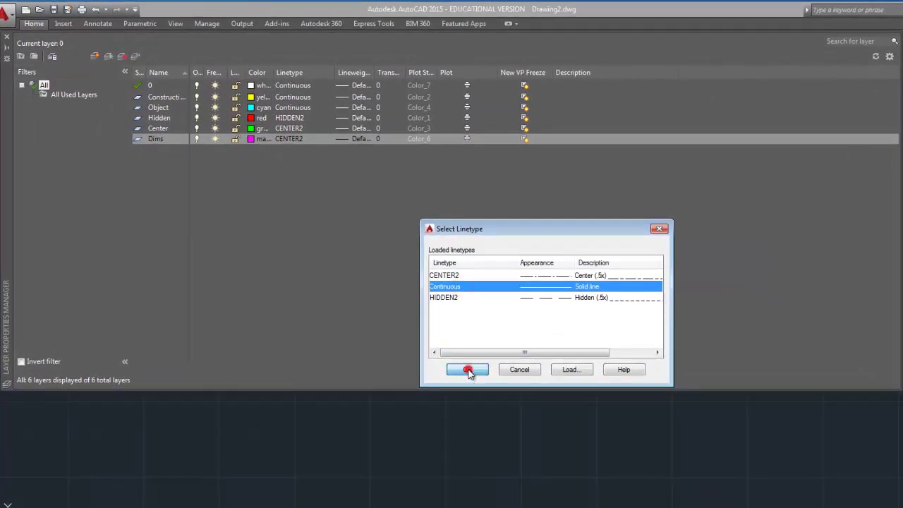
Add a Block layer coloured blue
click(94, 56)
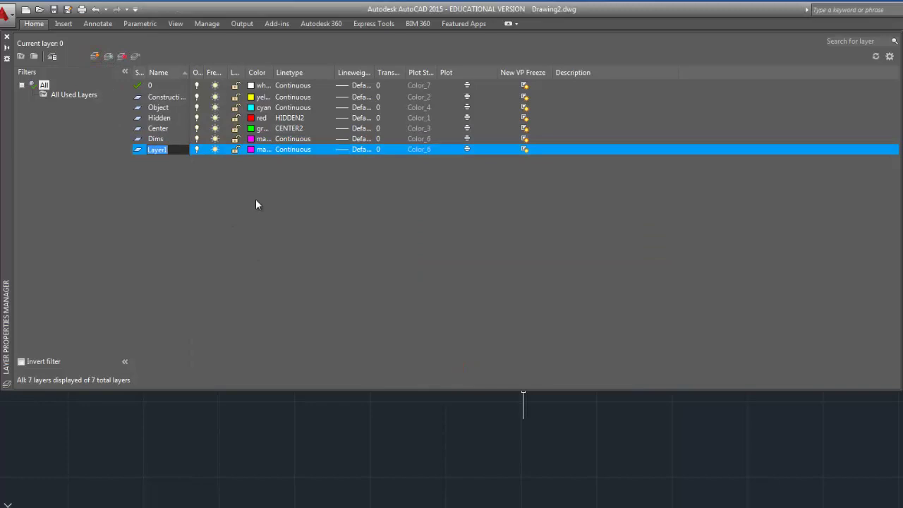
text(Block)
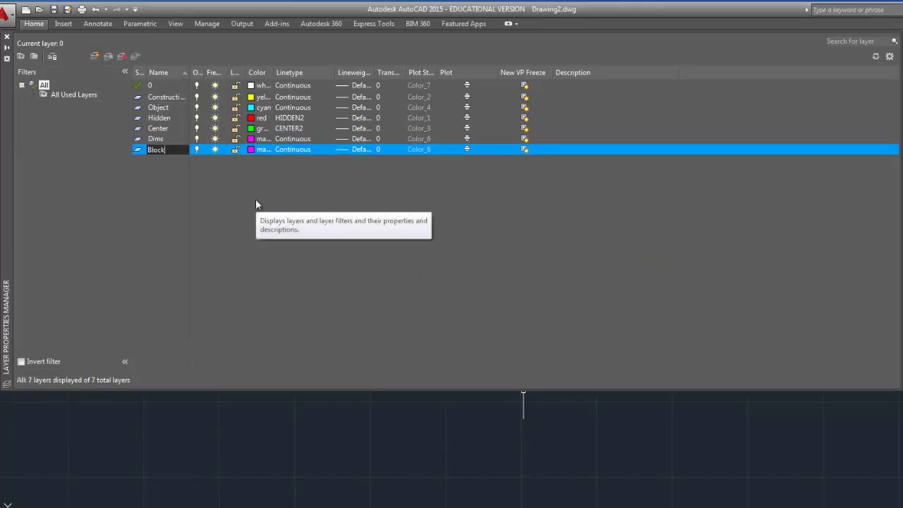
click(258, 149)
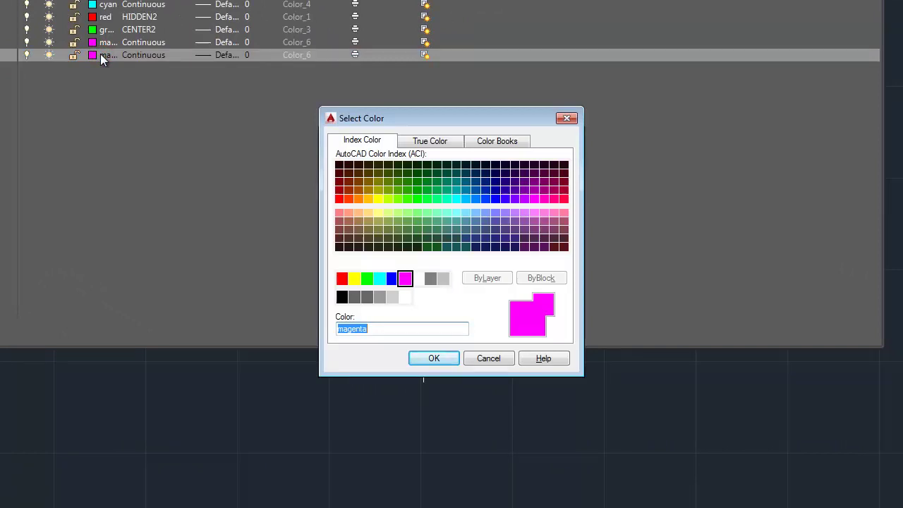
click(392, 280)
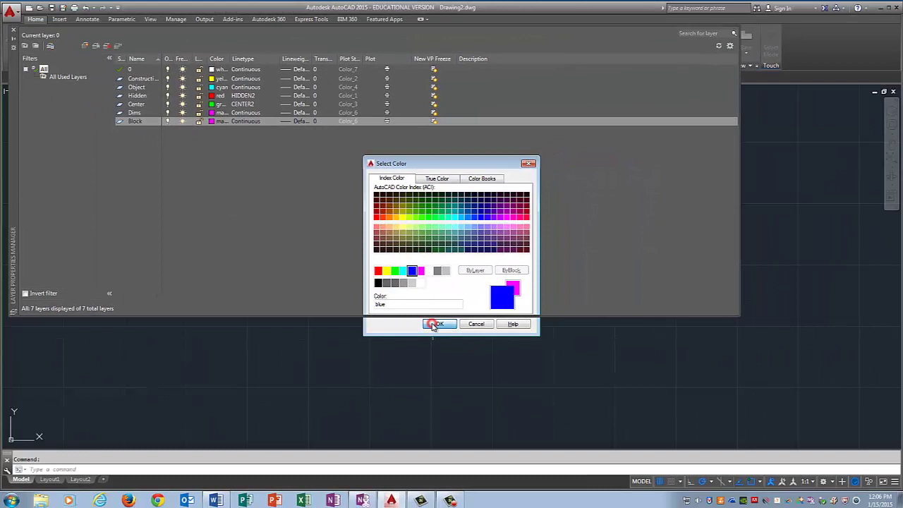
click(431, 340)
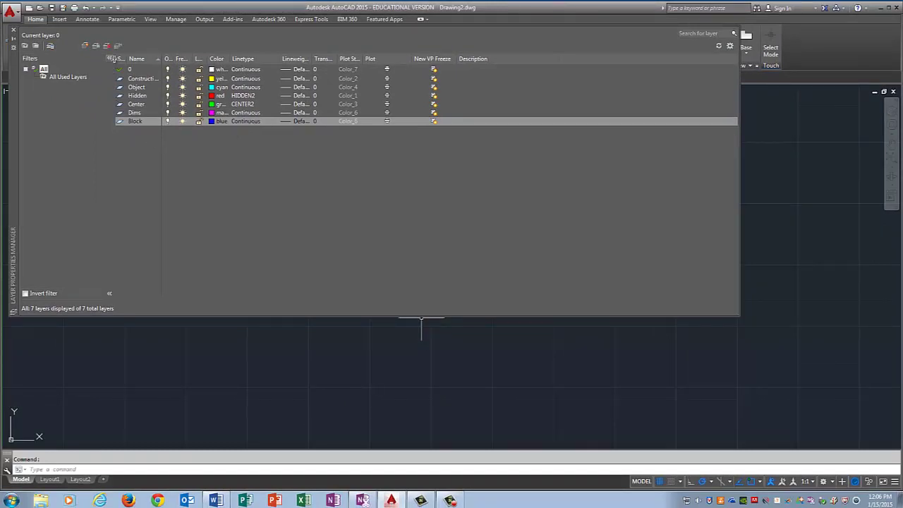
Add a Viewport layer in colour 250 with plotting turned off
click(84, 45)
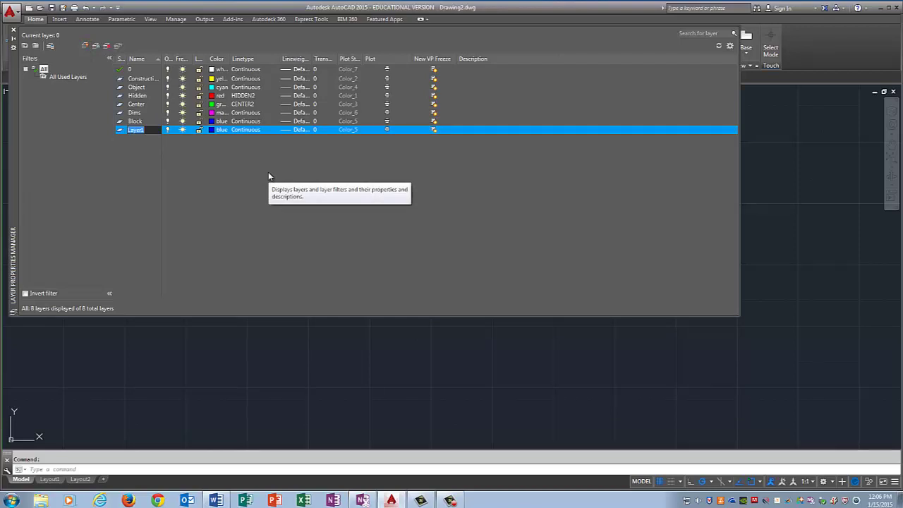
text(Viewport)
key(Return)
click(228, 132)
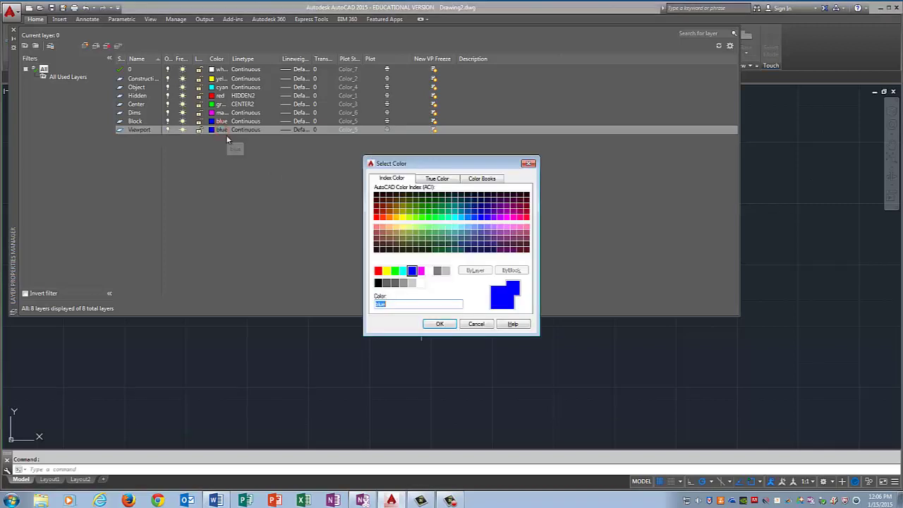
click(378, 282)
click(436, 325)
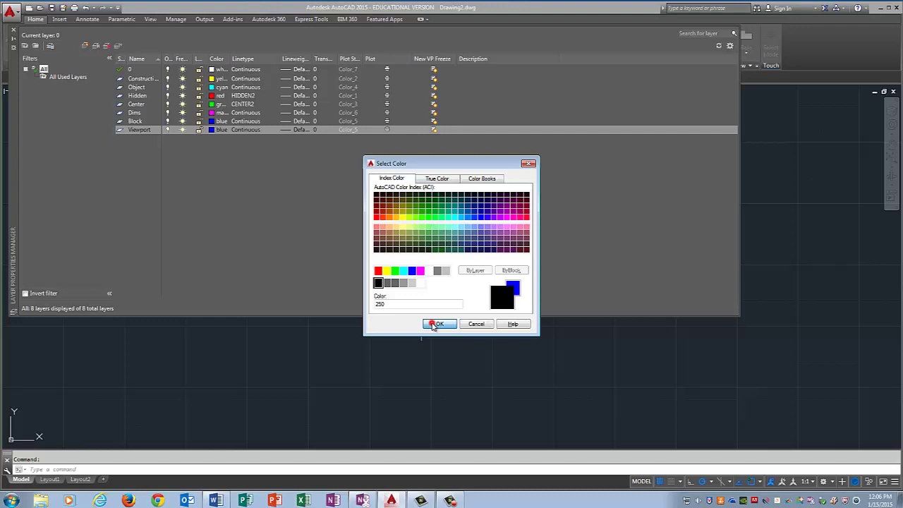
click(388, 132)
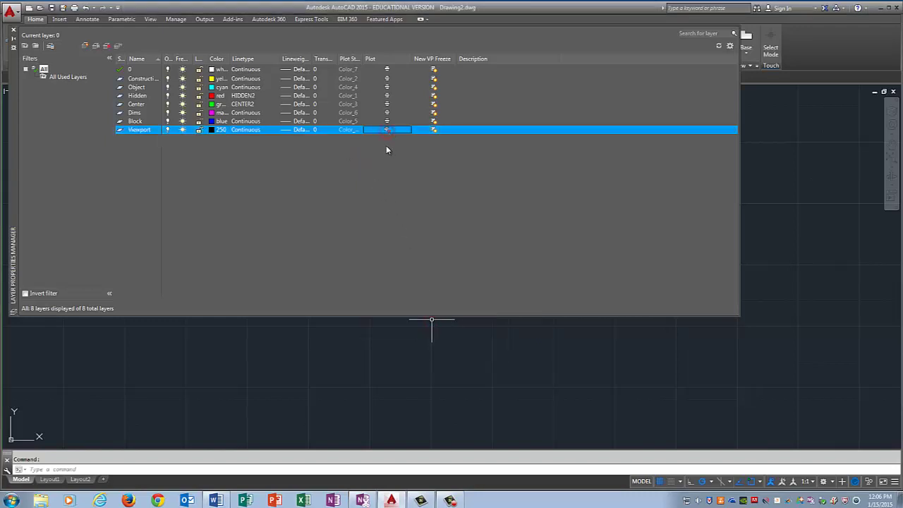
click(386, 132)
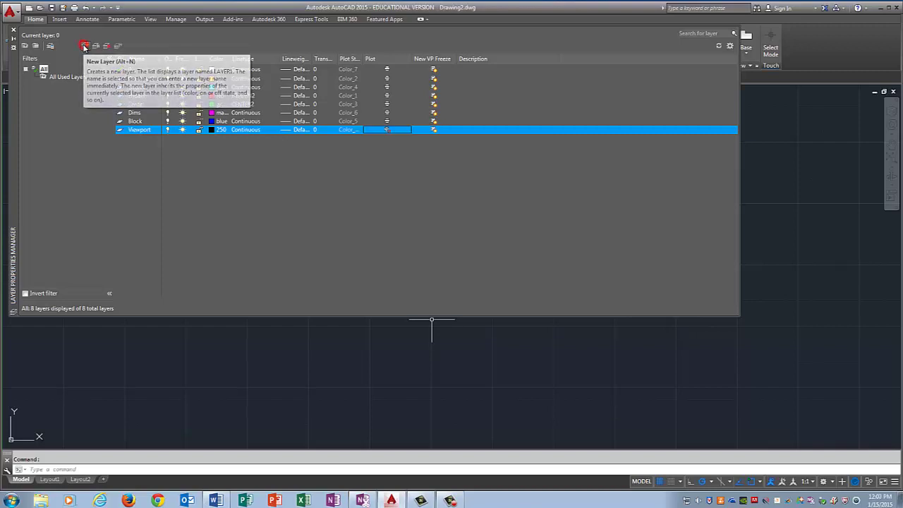
Add a Border layer with a 0.50 mm lineweight and plotting turned off
click(84, 46)
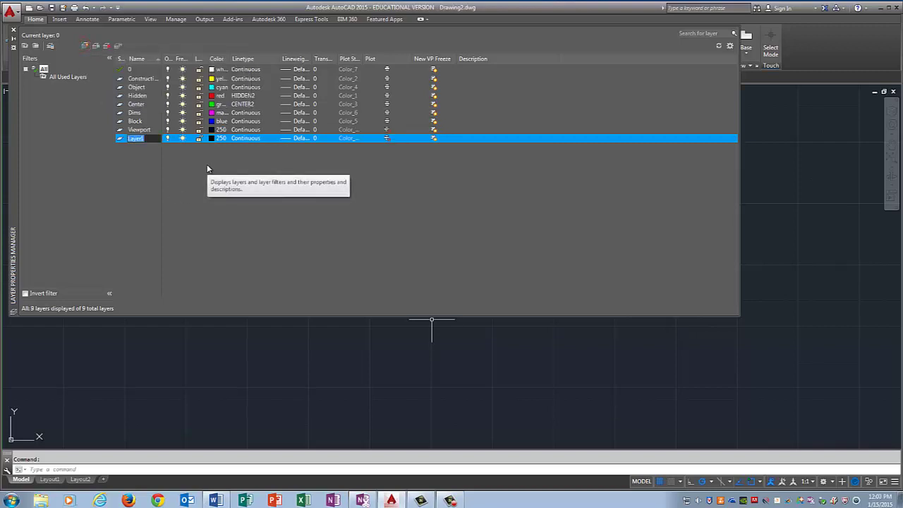
text(Border)
key(Return)
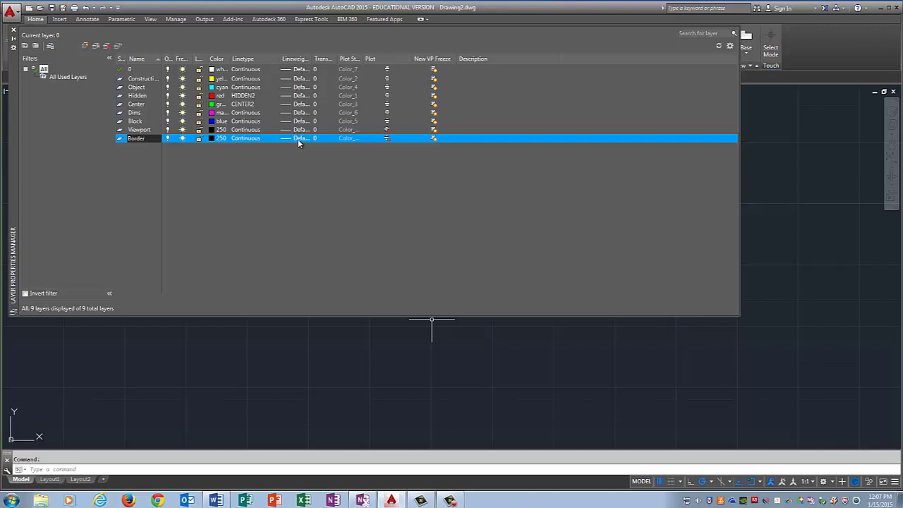
click(298, 139)
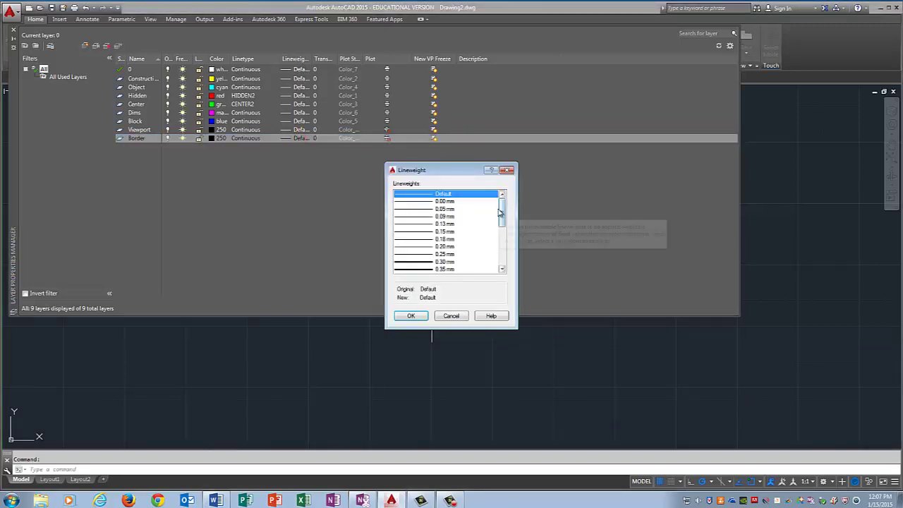
scroll(499, 212, down, 4)
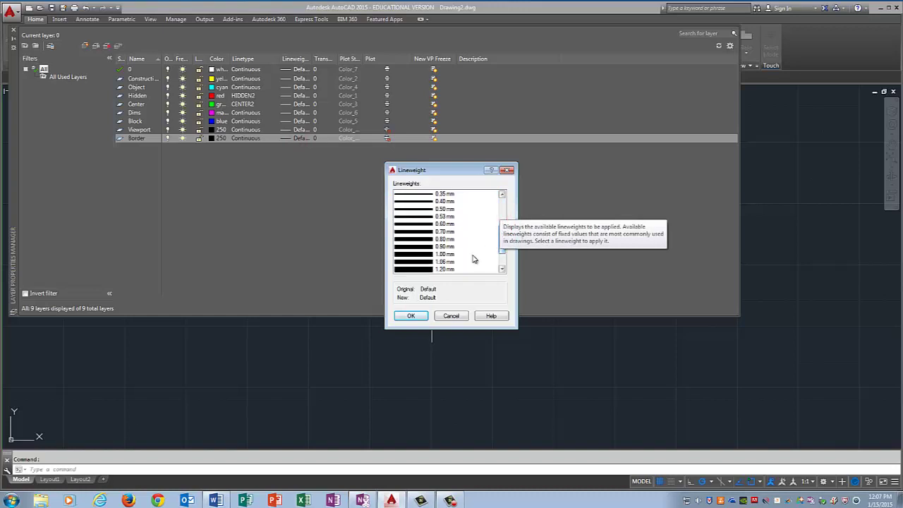
click(418, 217)
click(418, 209)
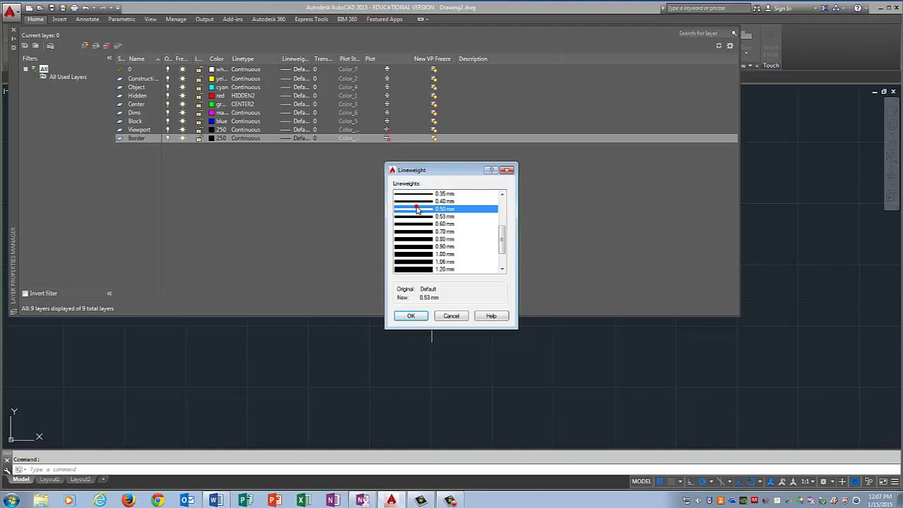
click(409, 316)
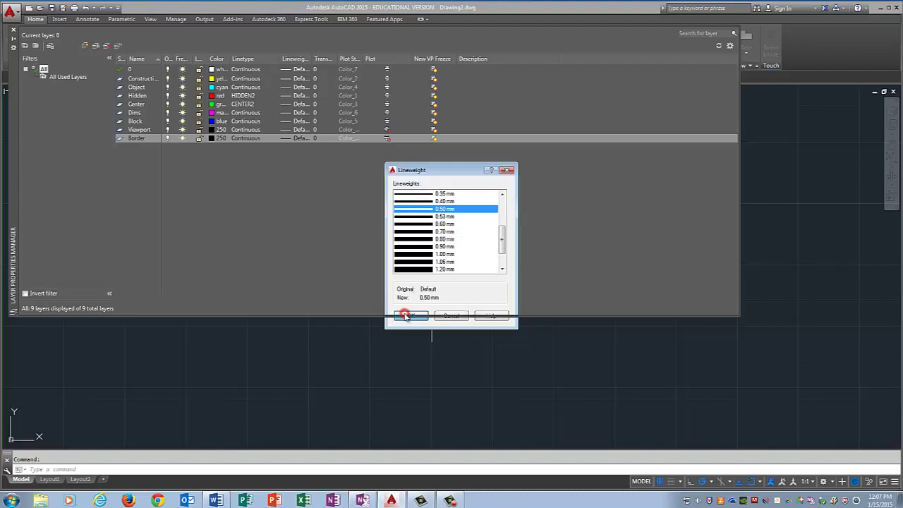
click(388, 141)
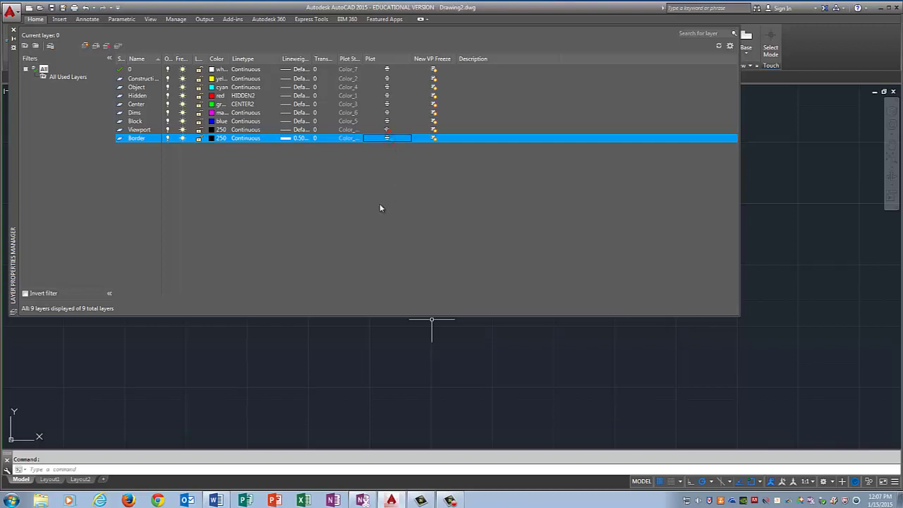
Make Construction current, cancel the stray window selection, and close the Layer Properties Manager
double_click(120, 79)
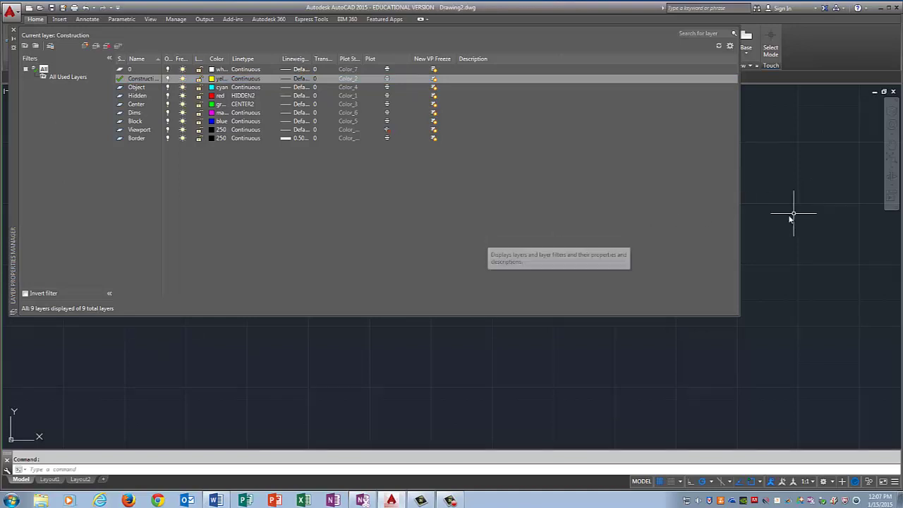
click(781, 252)
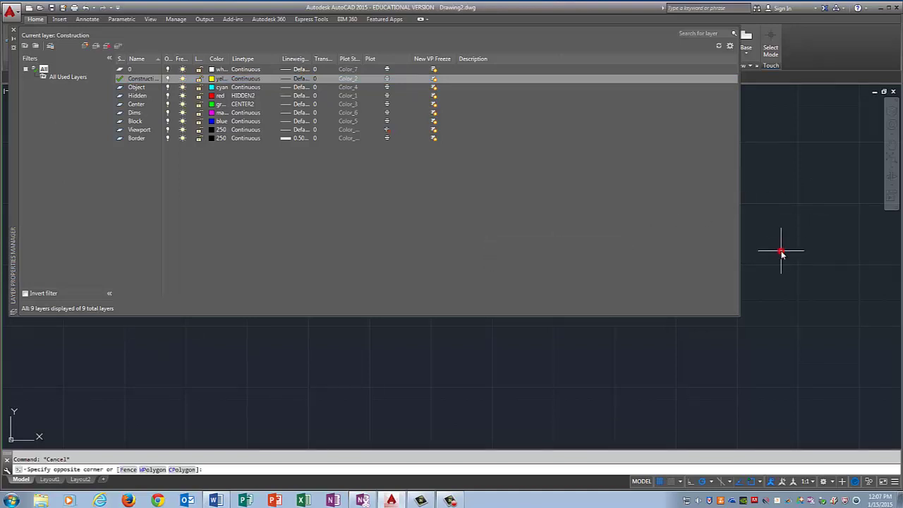
key(Escape)
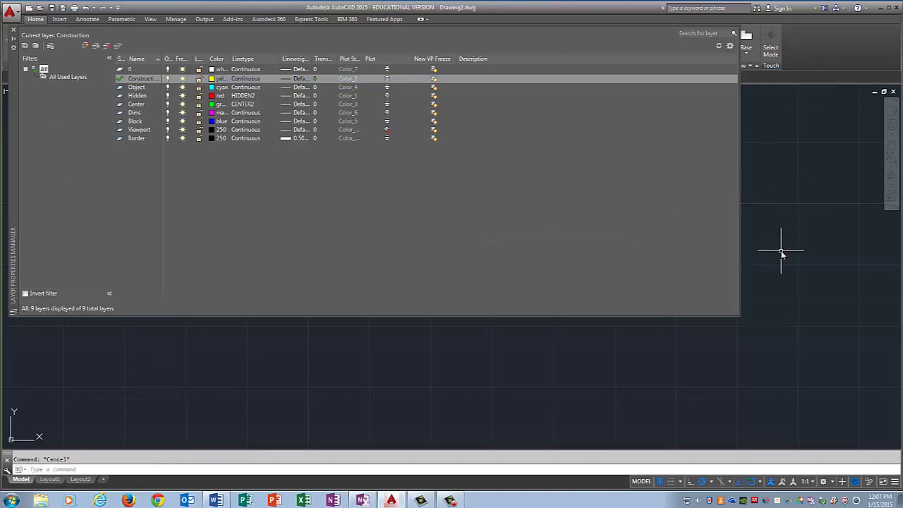
click(14, 33)
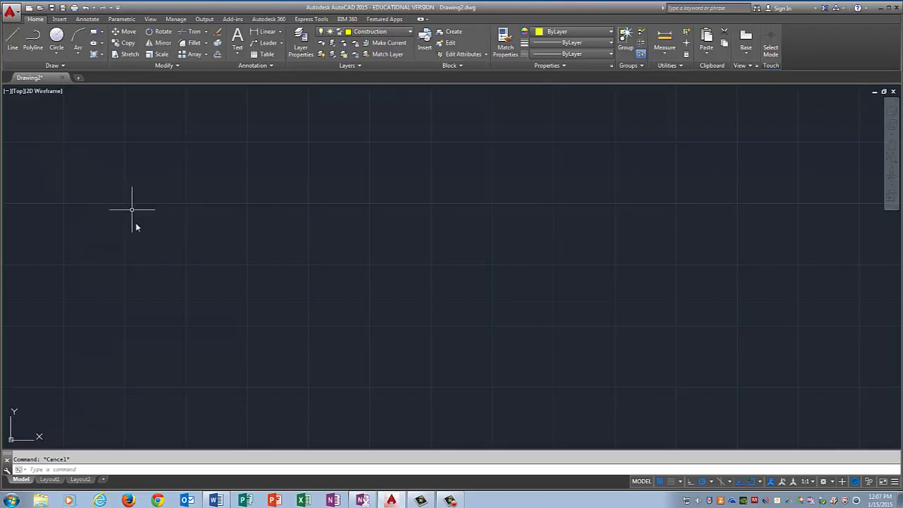
Draw a horizontal XLINE construction line through a point near the origin
click(64, 66)
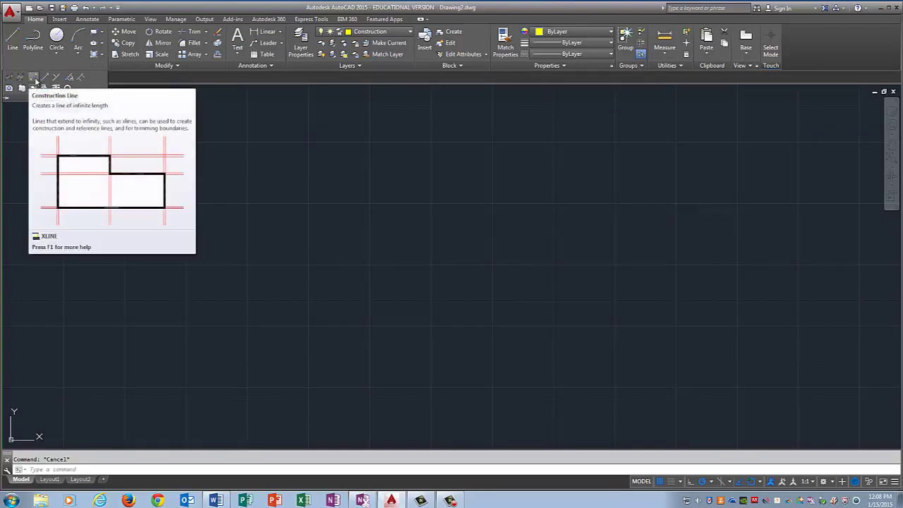
click(35, 80)
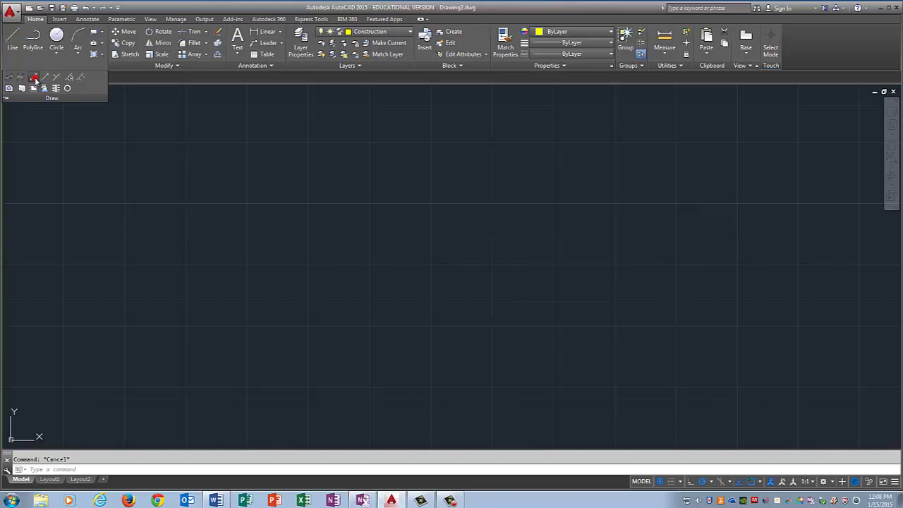
click(65, 416)
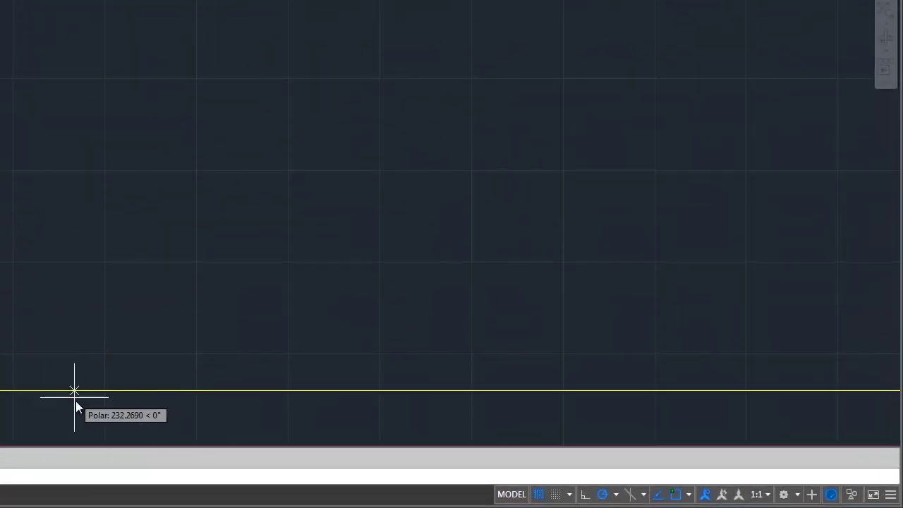
click(79, 390)
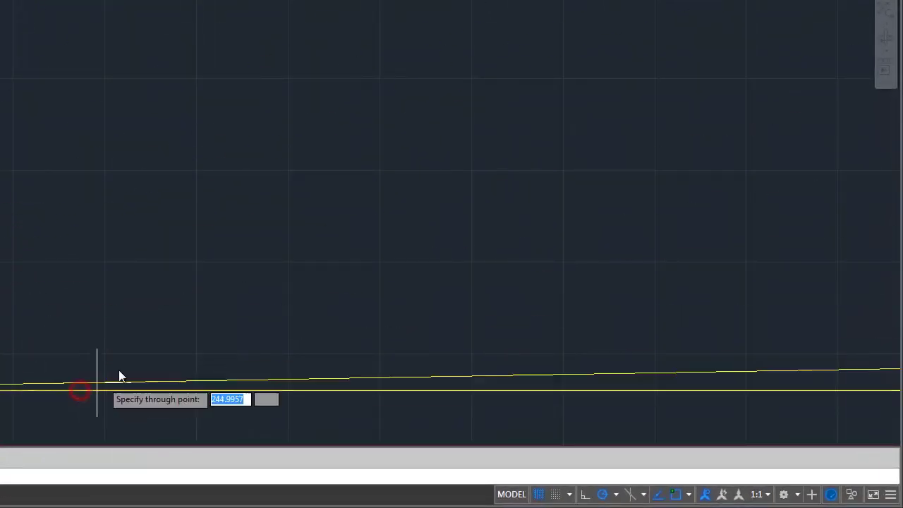
key(Escape)
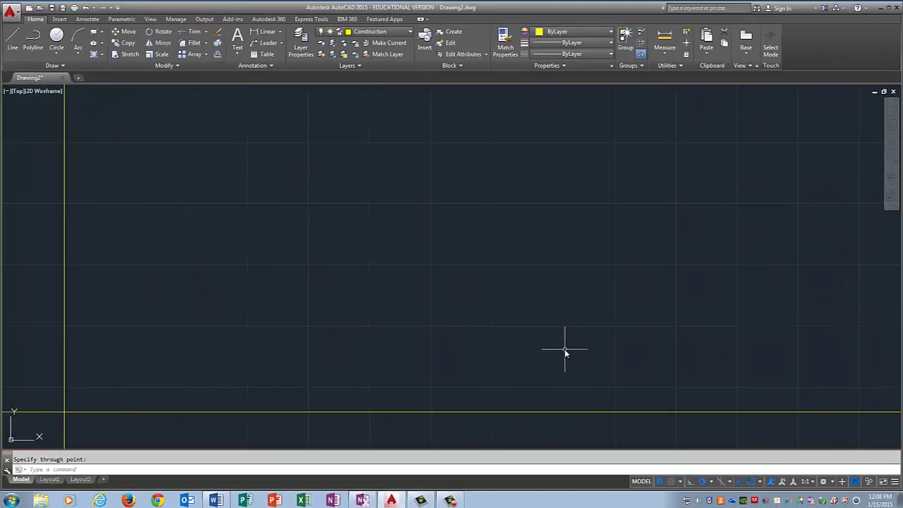
Offset the left vertical construction line 305 units to the right
text(OFF)
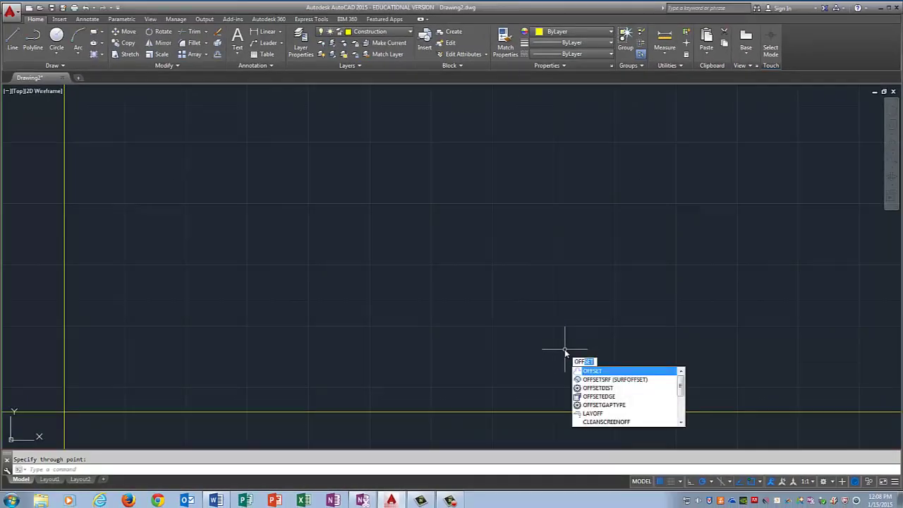
text(SET)
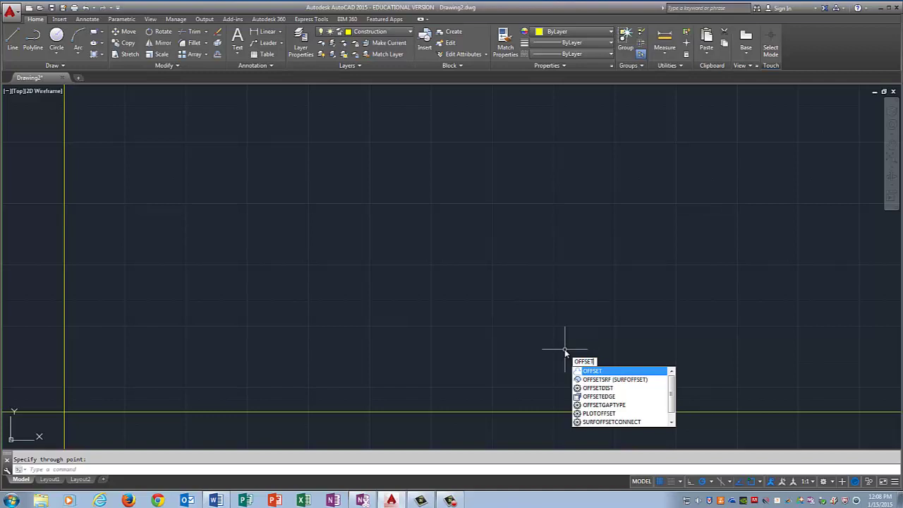
key(Return)
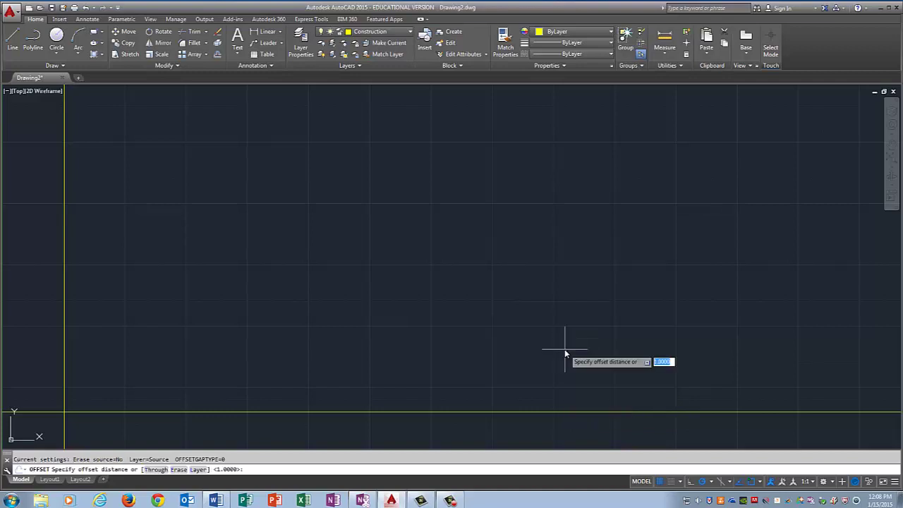
text(305)
key(Return)
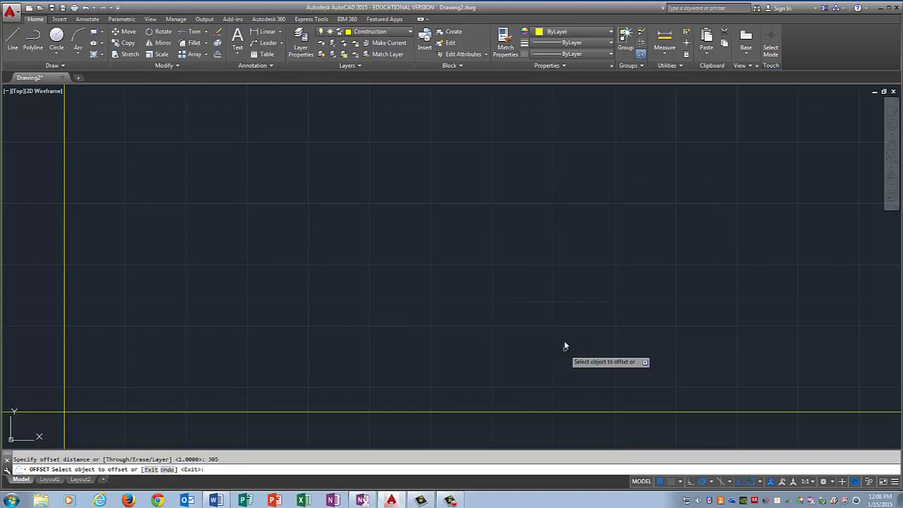
click(66, 303)
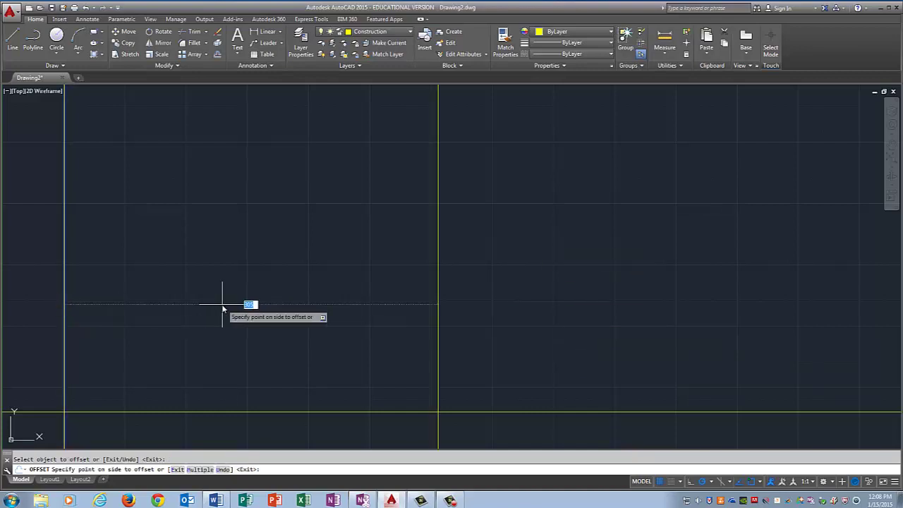
click(221, 307)
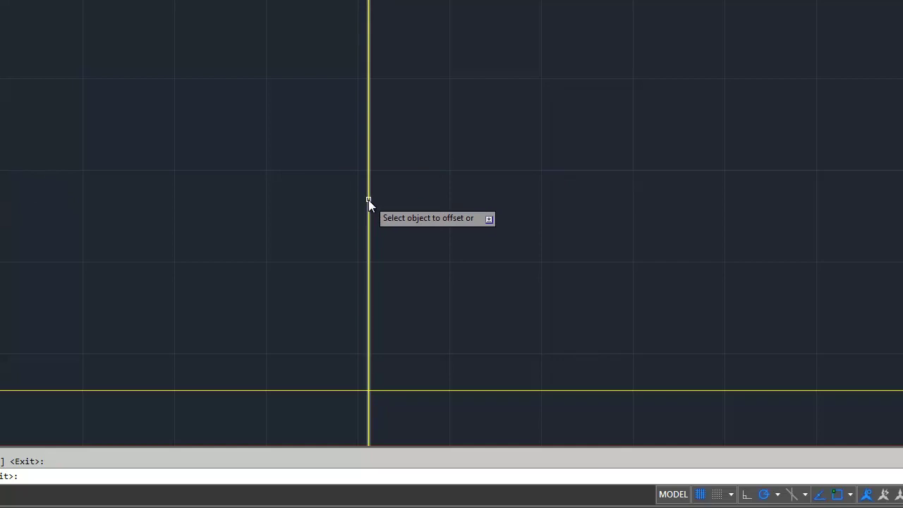
Offset the bottom horizontal construction line 70 units upward
key(Escape)
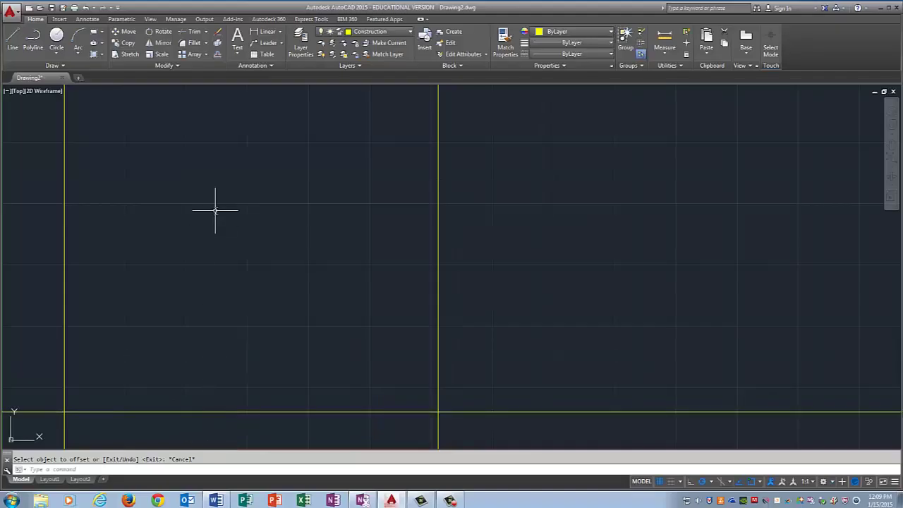
text(OFFSET)
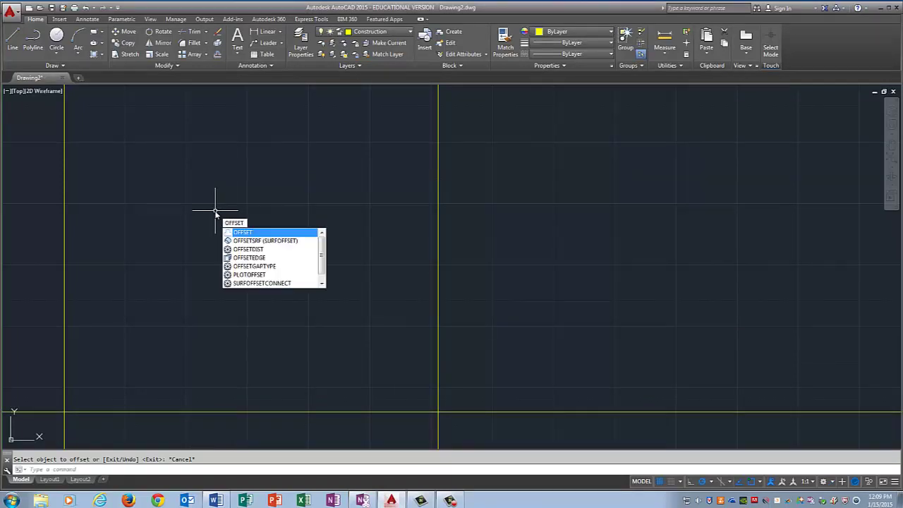
key(Return)
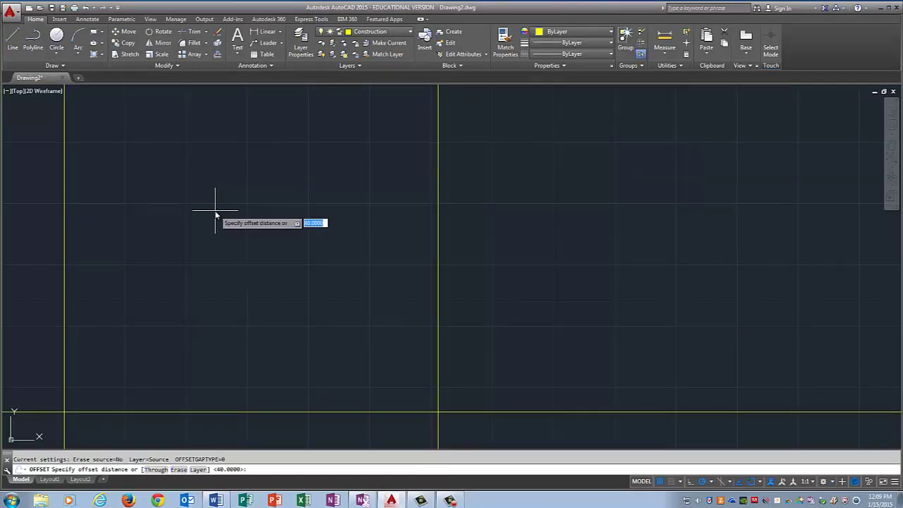
text(70)
key(Return)
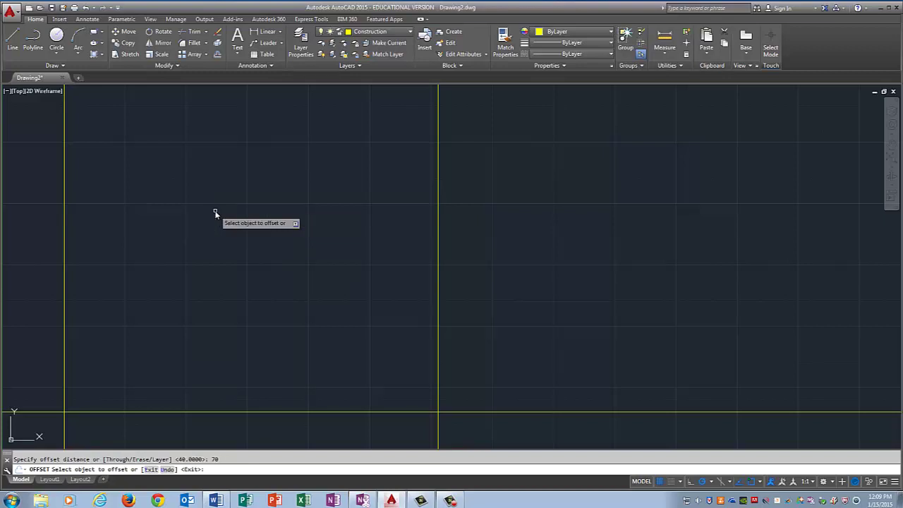
click(191, 412)
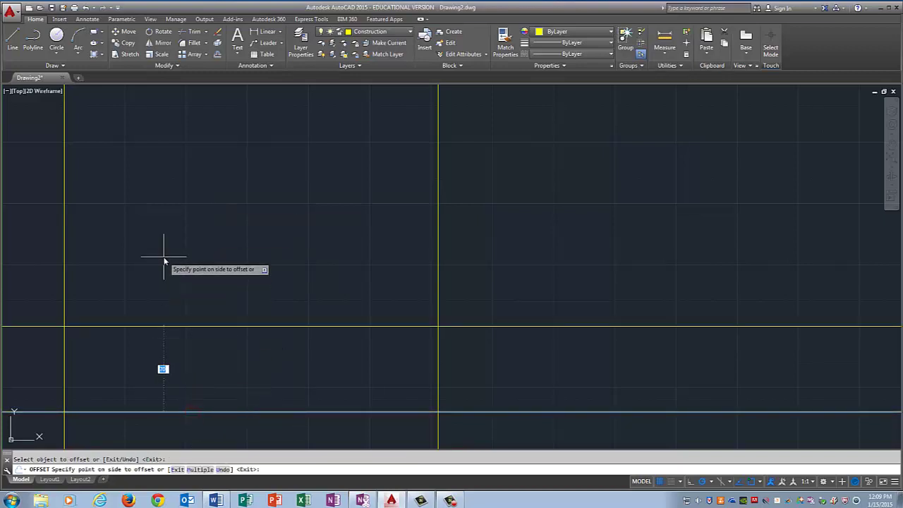
click(164, 259)
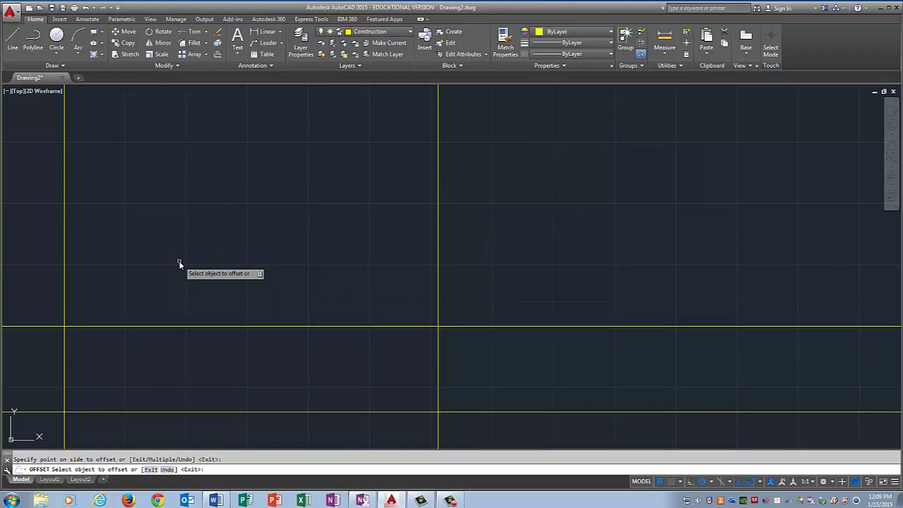
key(Return)
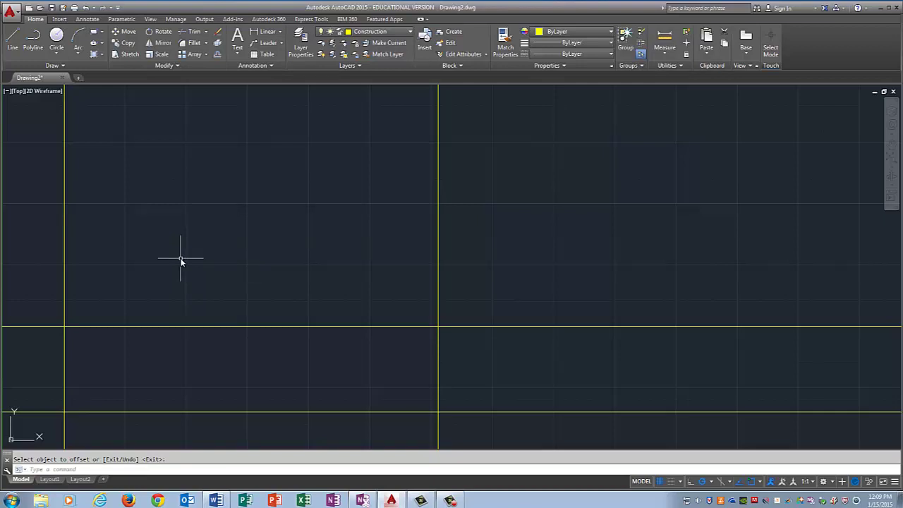
Offset the middle horizontal construction line 40 units upward
text(offse)
key(Return)
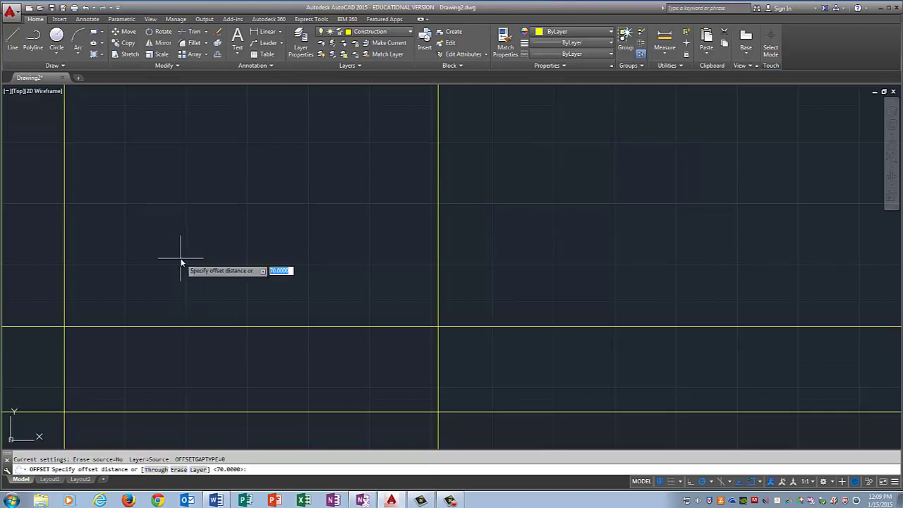
text(40)
key(Return)
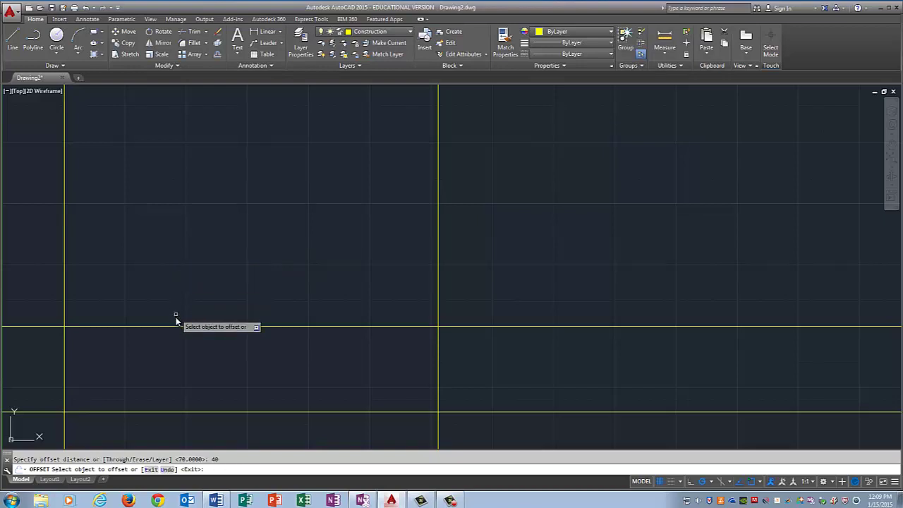
click(179, 328)
click(189, 242)
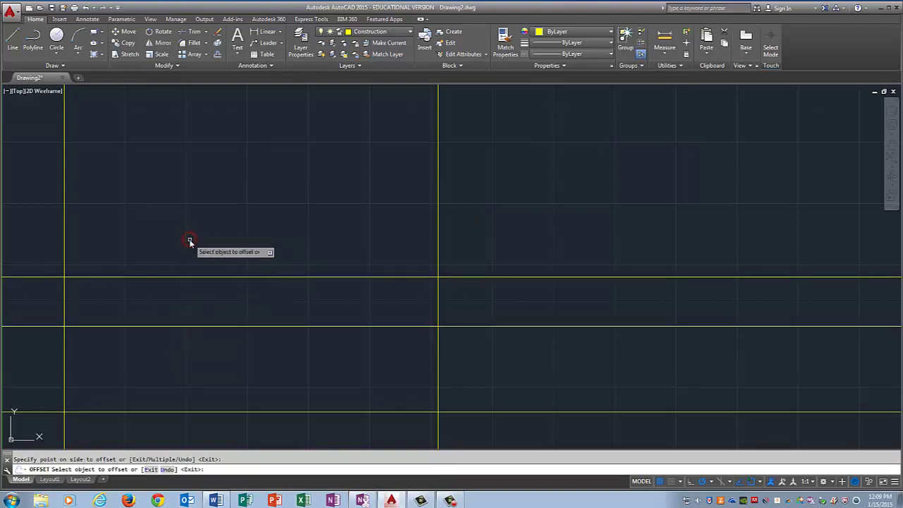
key(Return)
Offset the upper horizontal construction line 42 units upward
text(OFFSET)
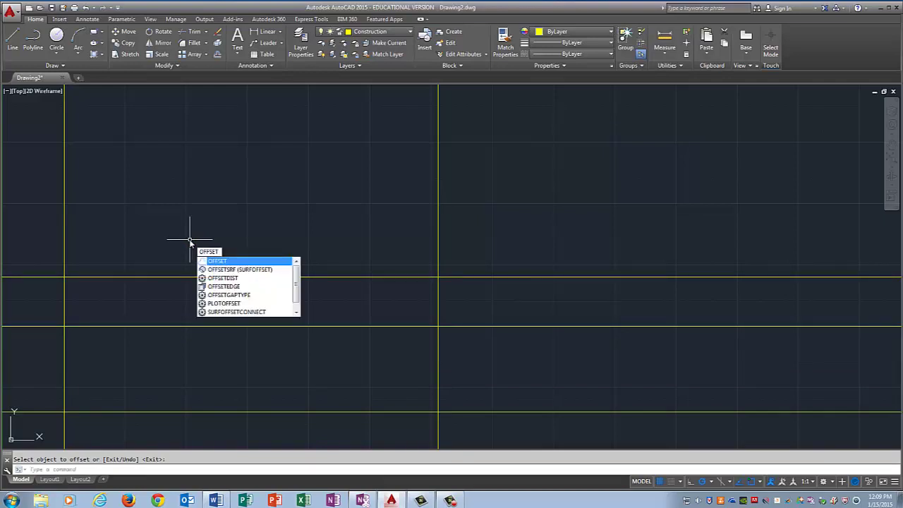
key(Return)
text(42)
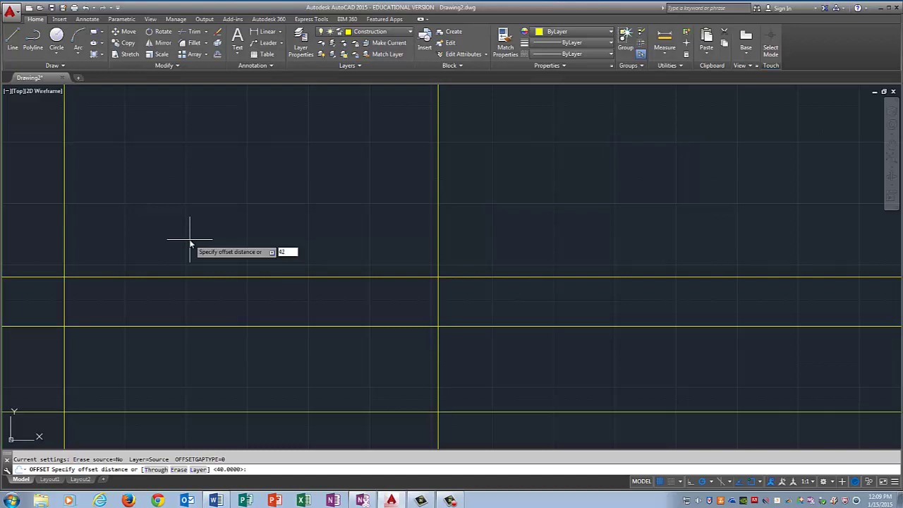
key(Return)
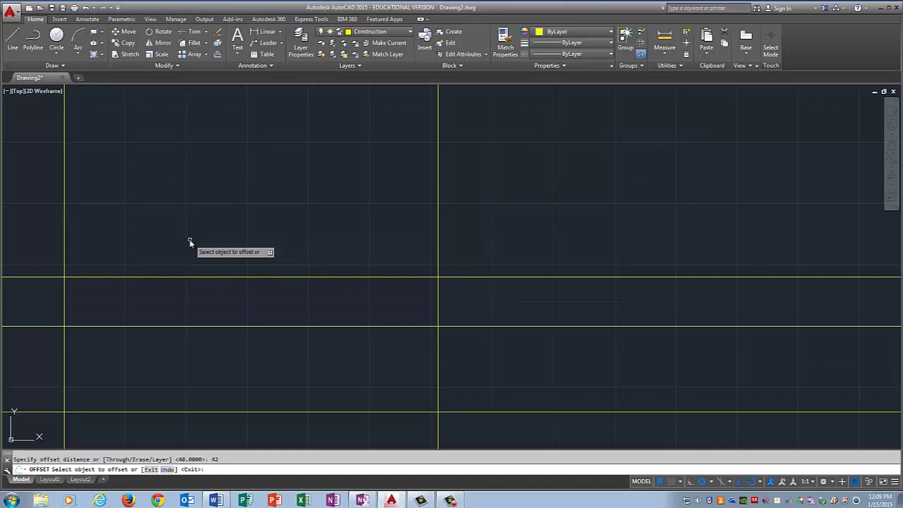
click(188, 278)
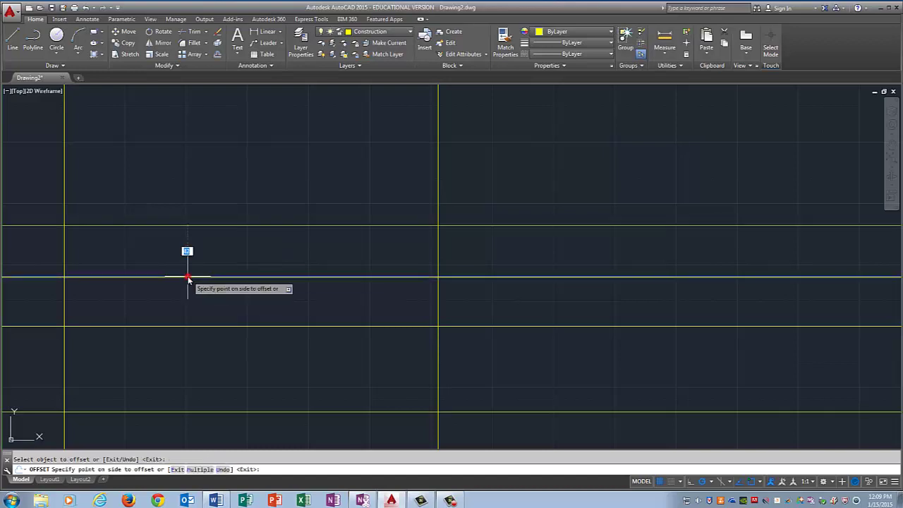
click(189, 192)
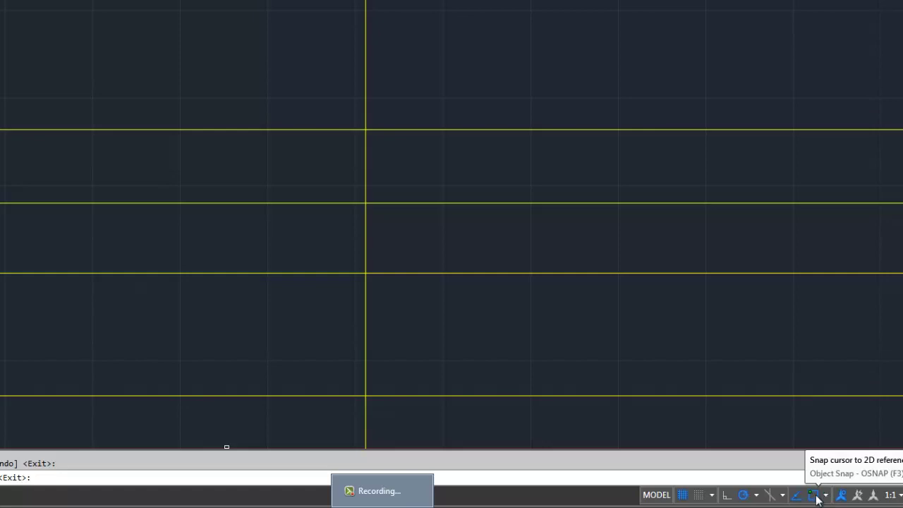
Uncheck the Extension object snap, keeping Endpoint, Center and Intersection active
right_click(817, 498)
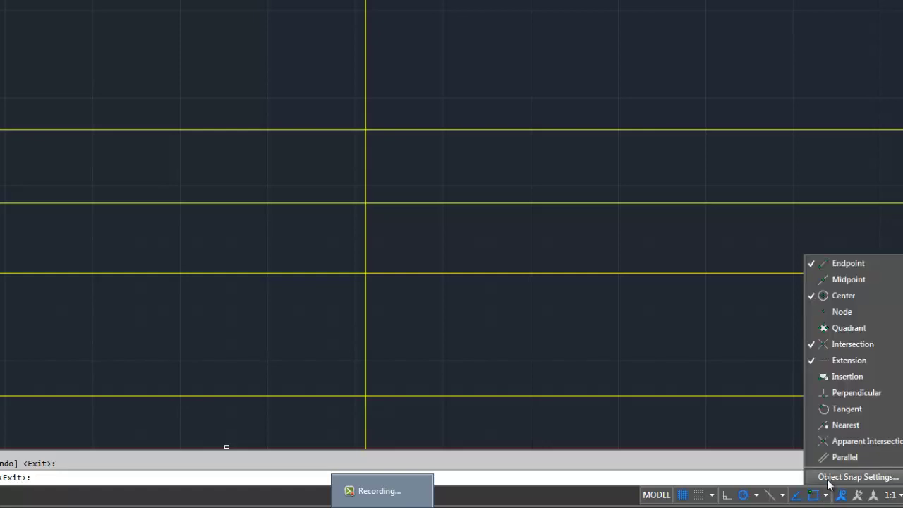
click(829, 478)
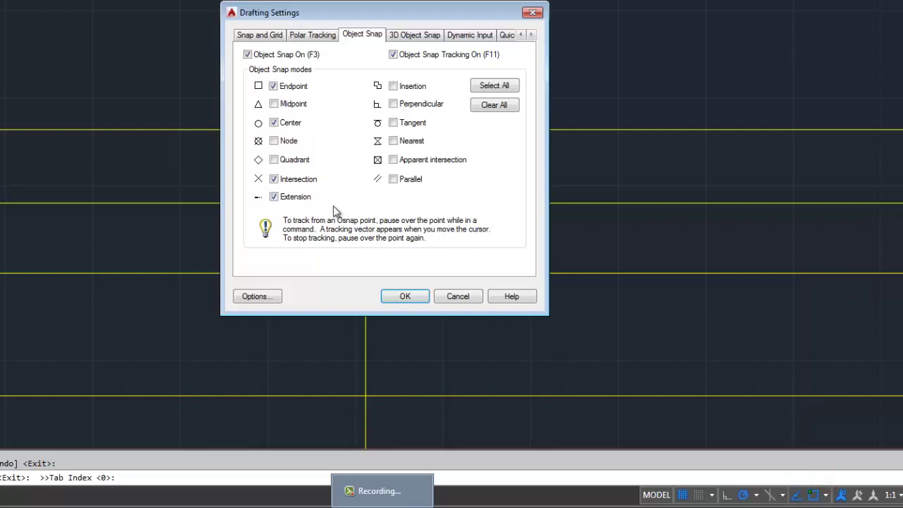
click(274, 197)
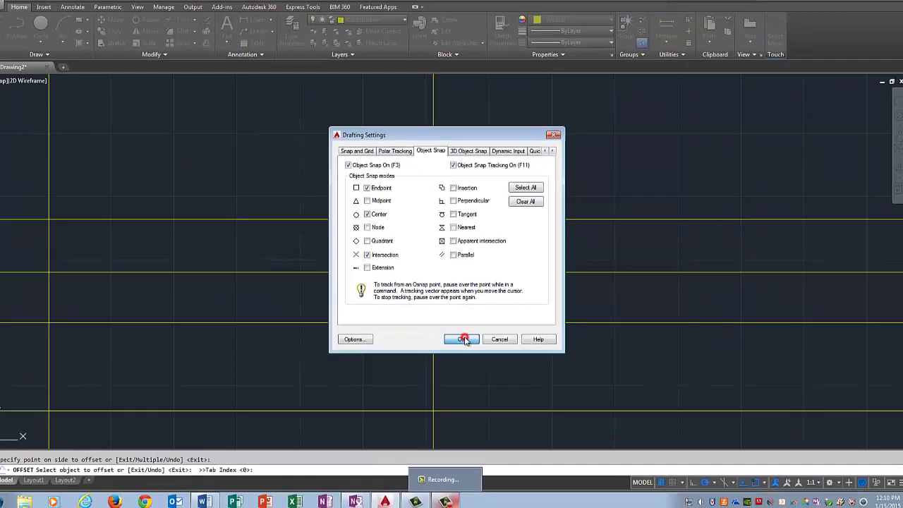
click(406, 297)
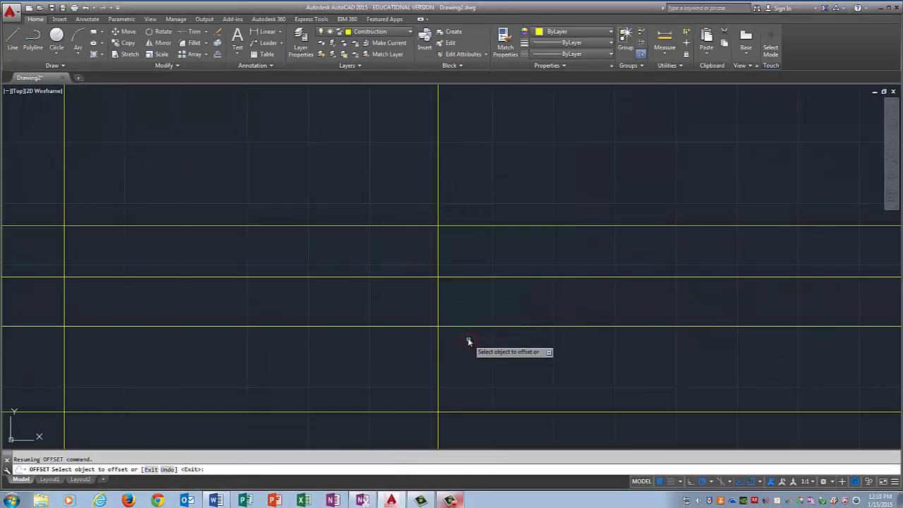
Make Block the current layer and start a trial outline, then undo it
click(411, 34)
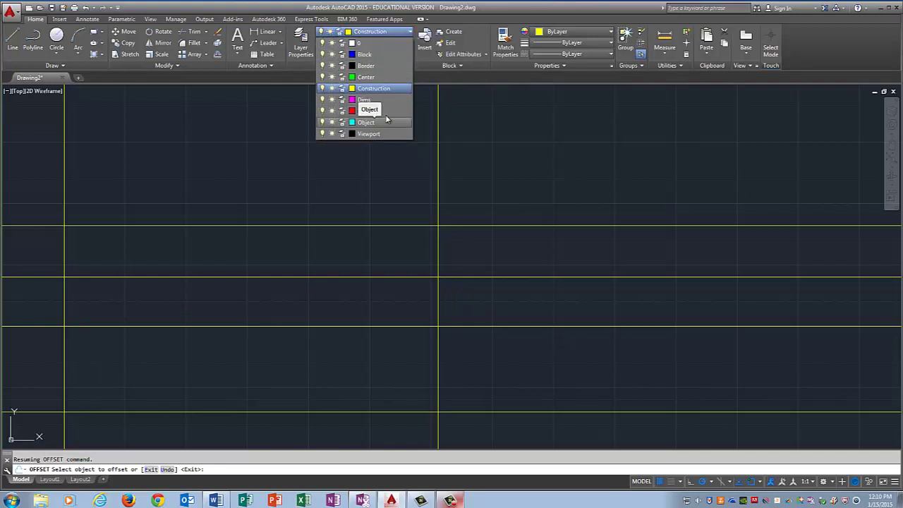
click(383, 54)
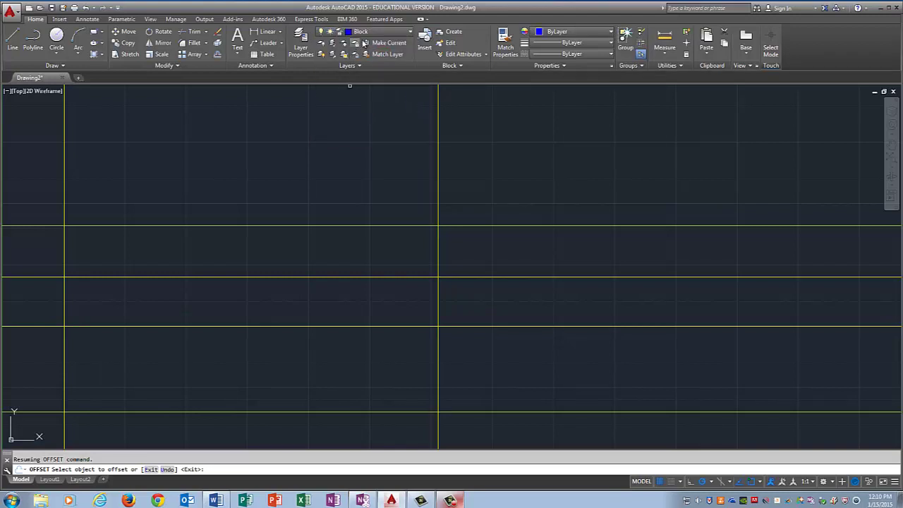
click(14, 36)
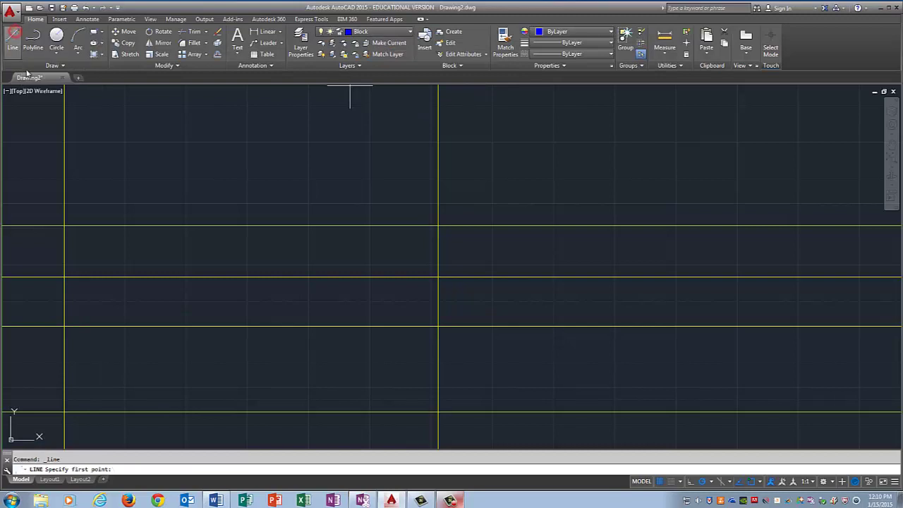
click(438, 226)
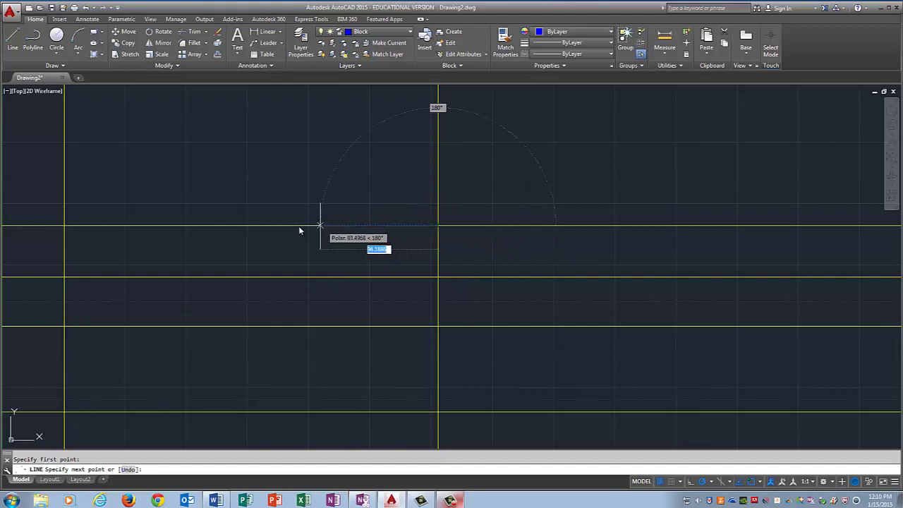
click(65, 227)
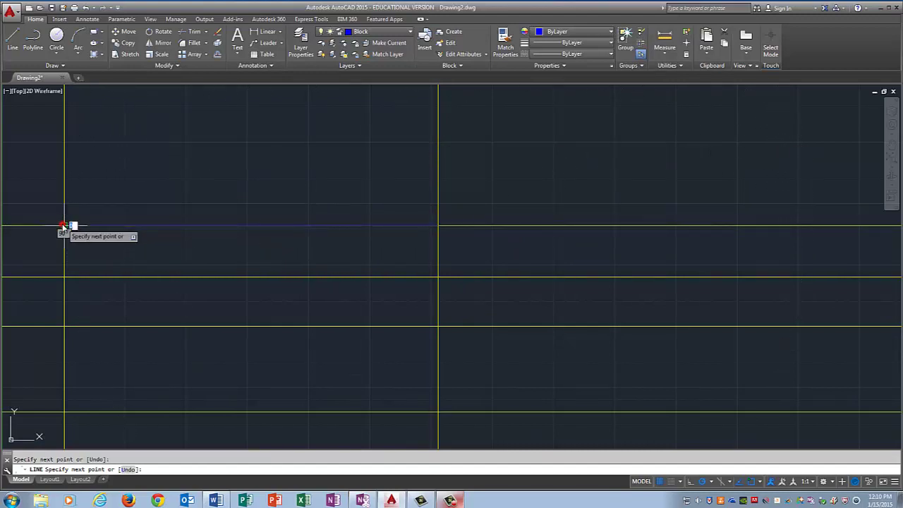
click(65, 277)
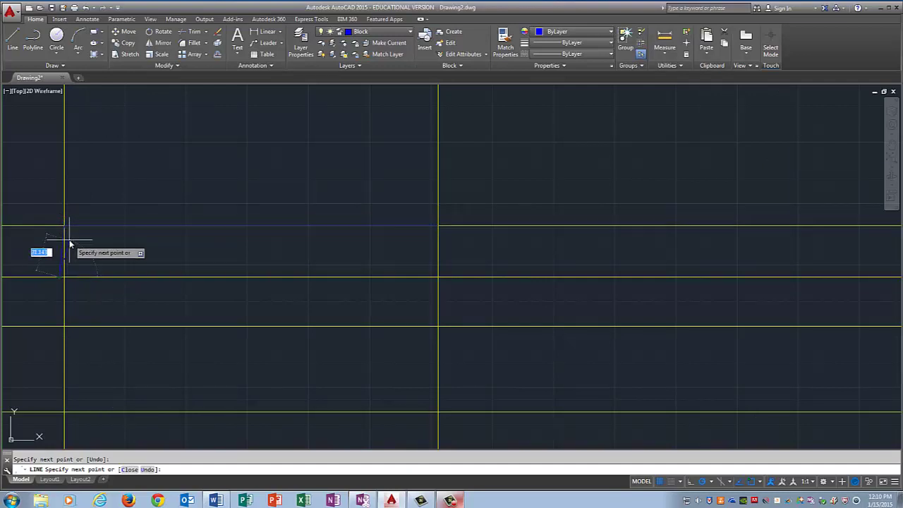
click(86, 8)
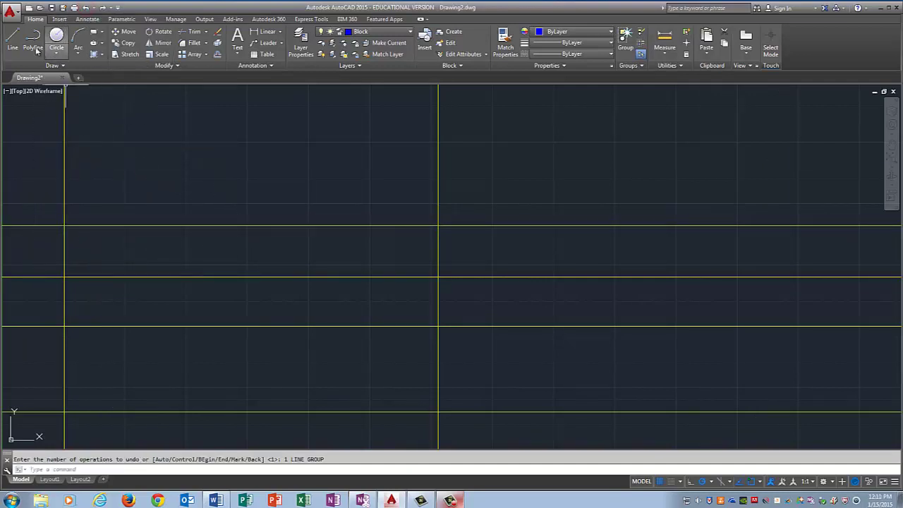
Trace the upper rectangle along the construction-line intersections with LINE
click(13, 41)
click(438, 226)
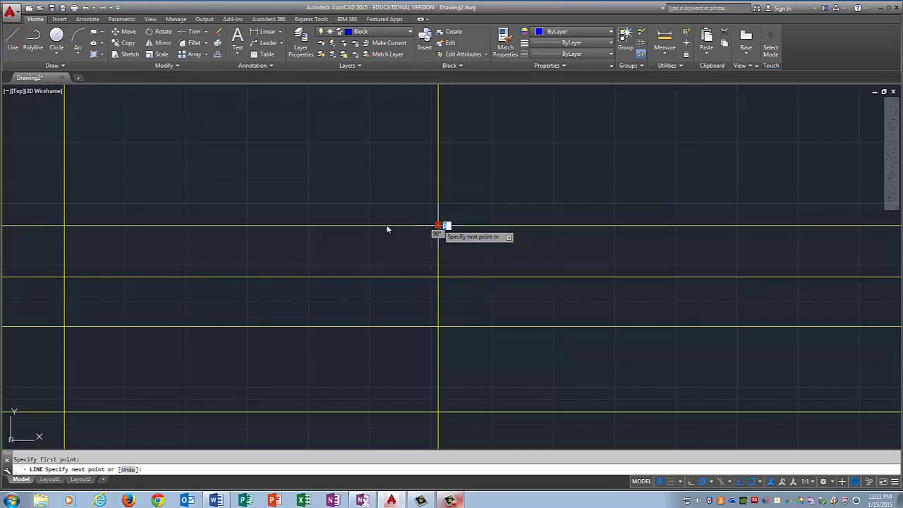
click(64, 226)
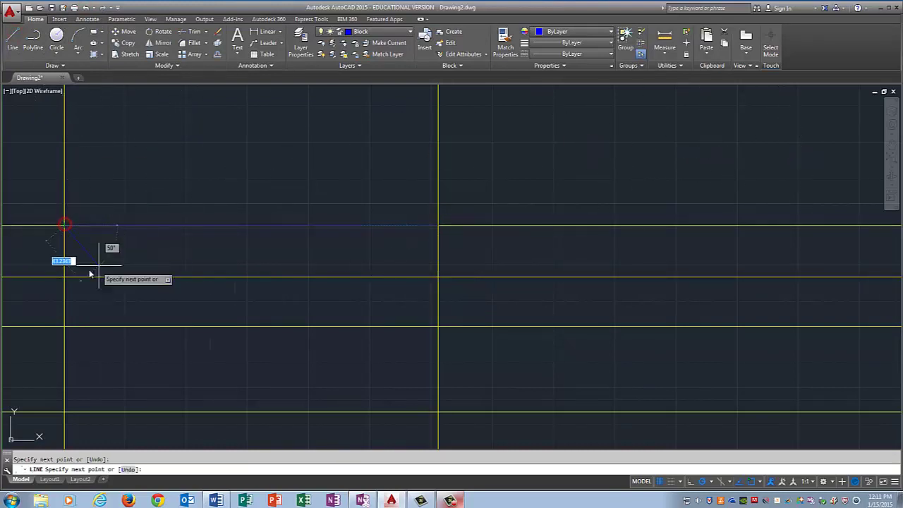
click(64, 277)
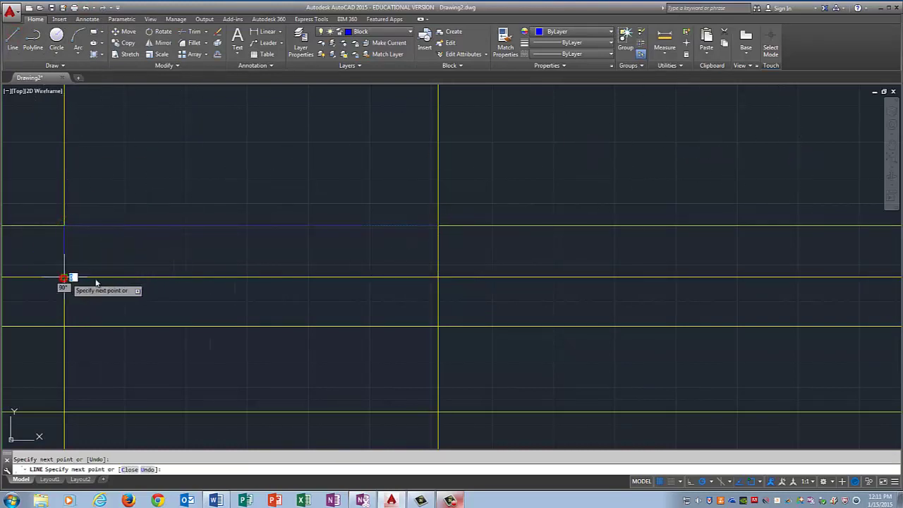
click(438, 276)
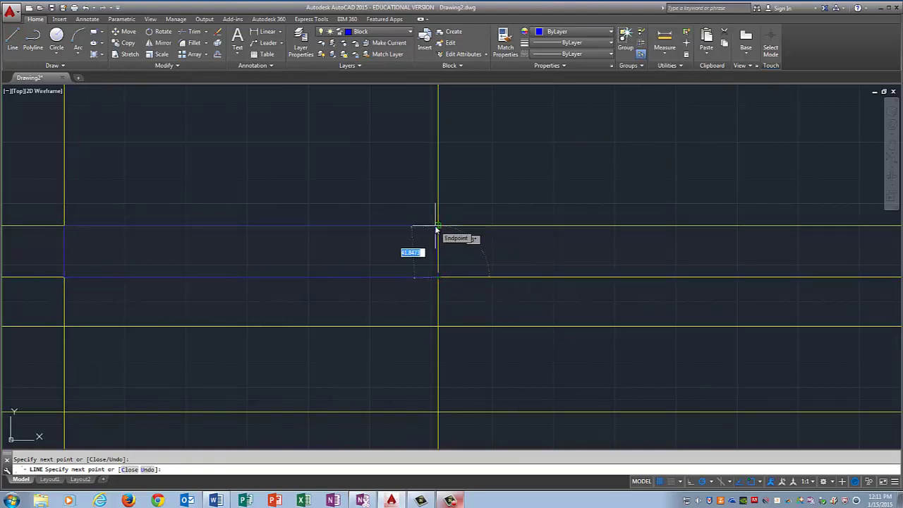
click(437, 227)
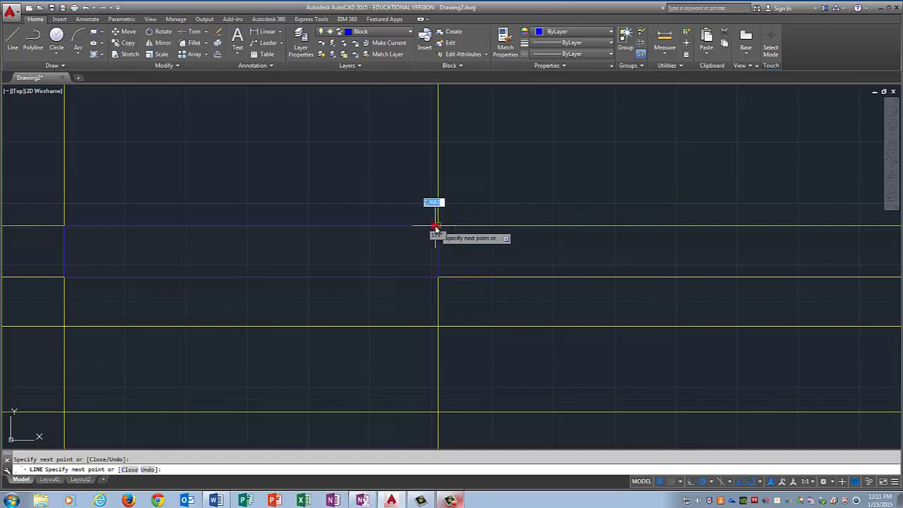
right_click(483, 206)
click(516, 213)
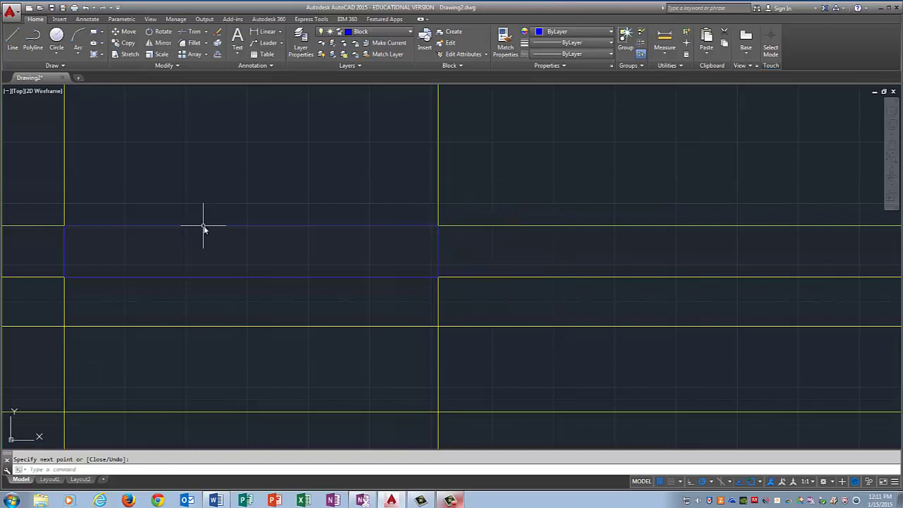
Trace the lower rectangle with a 305-unit top edge down to the lowest construction line
click(10, 35)
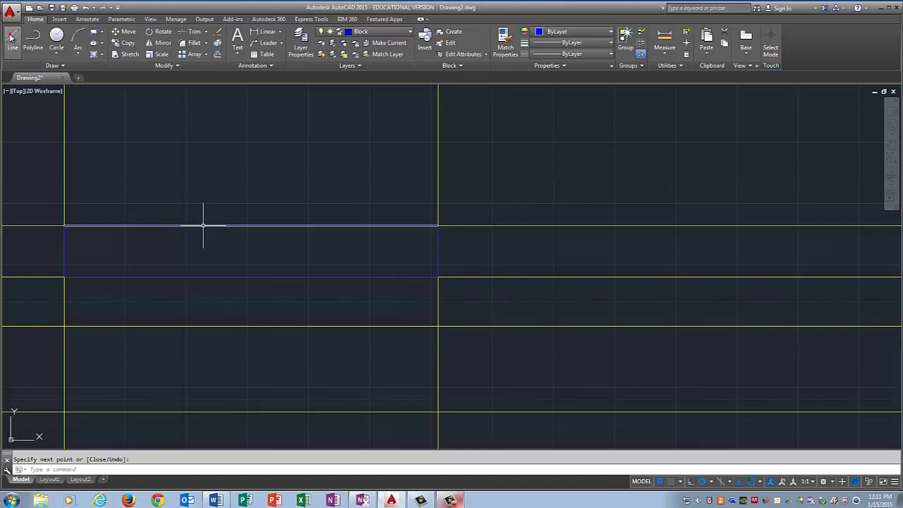
click(438, 326)
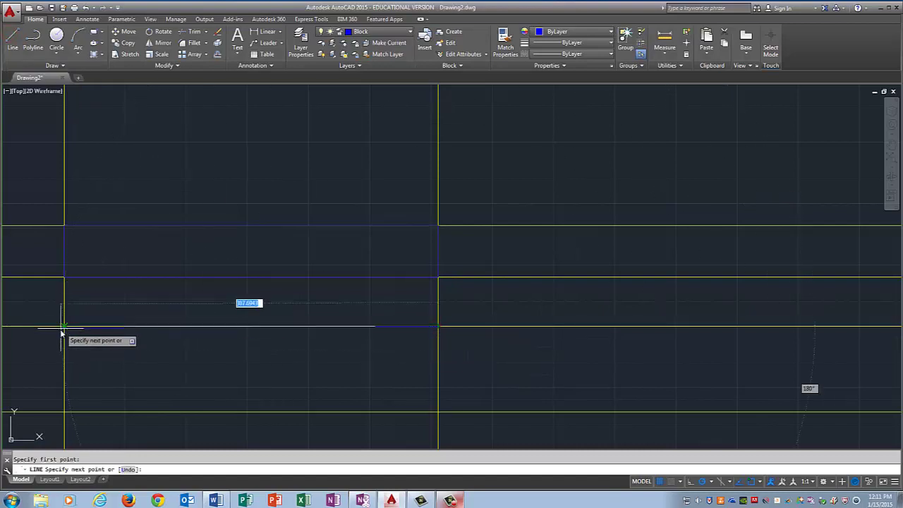
text(305)
key(Return)
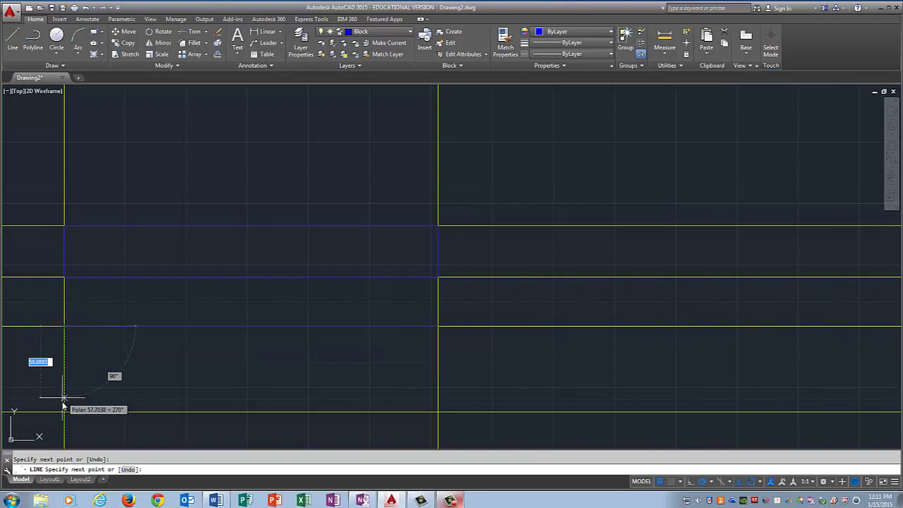
click(438, 411)
click(438, 326)
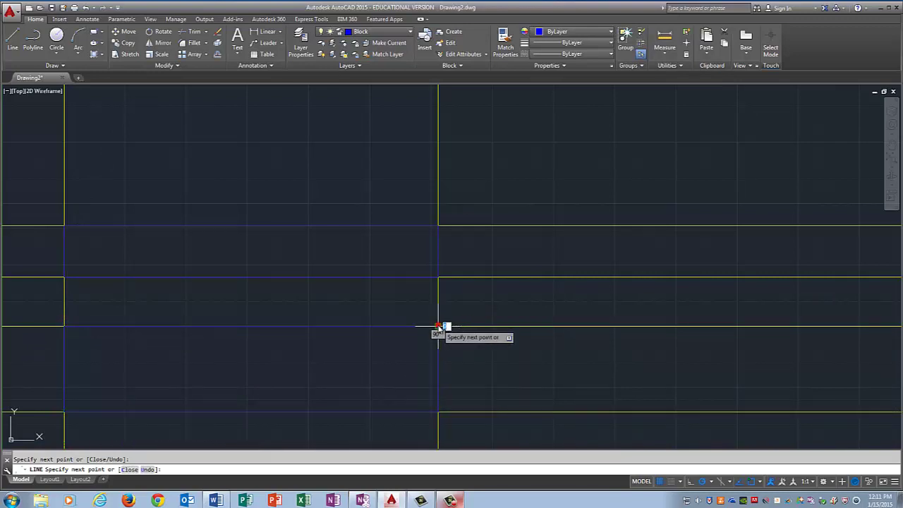
right_click(438, 326)
click(457, 334)
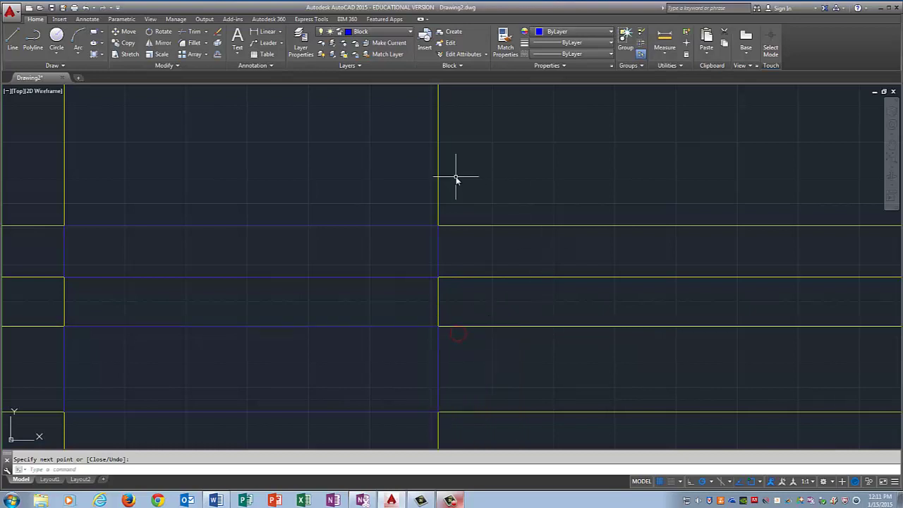
Switch off the Construction layer from the layer list
click(410, 33)
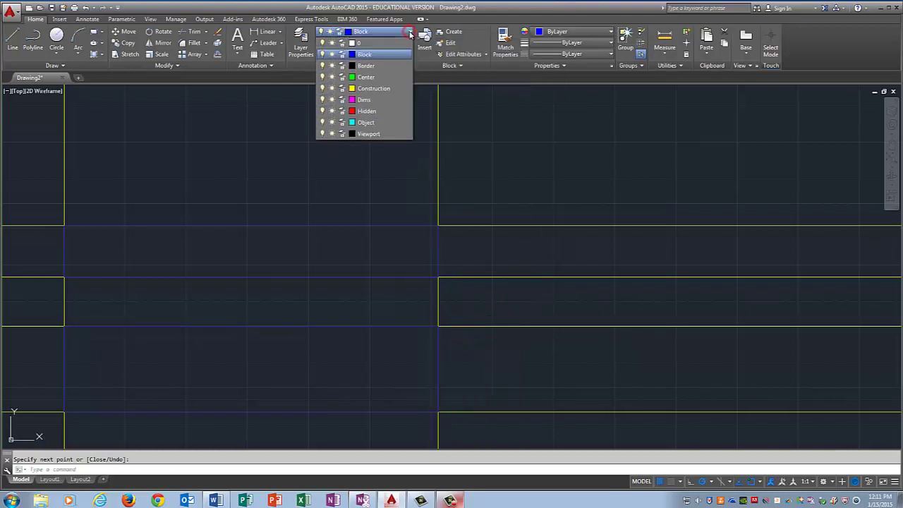
click(322, 89)
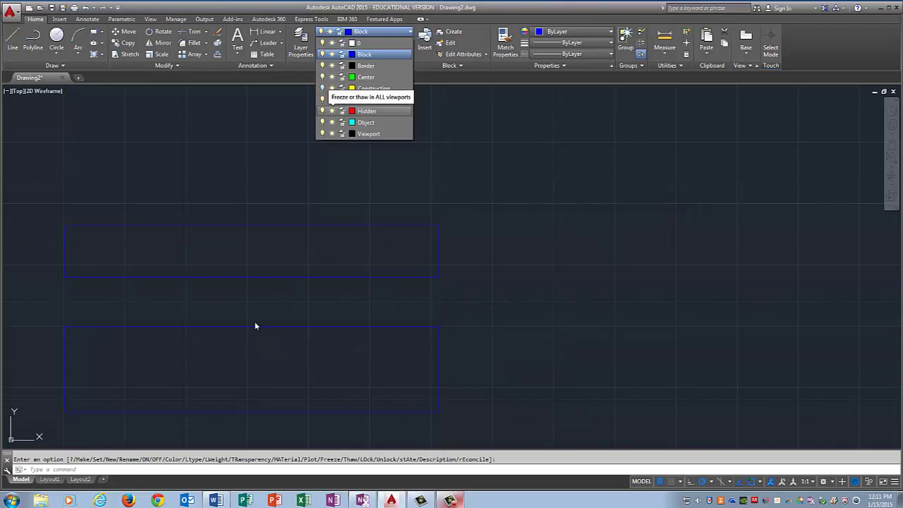